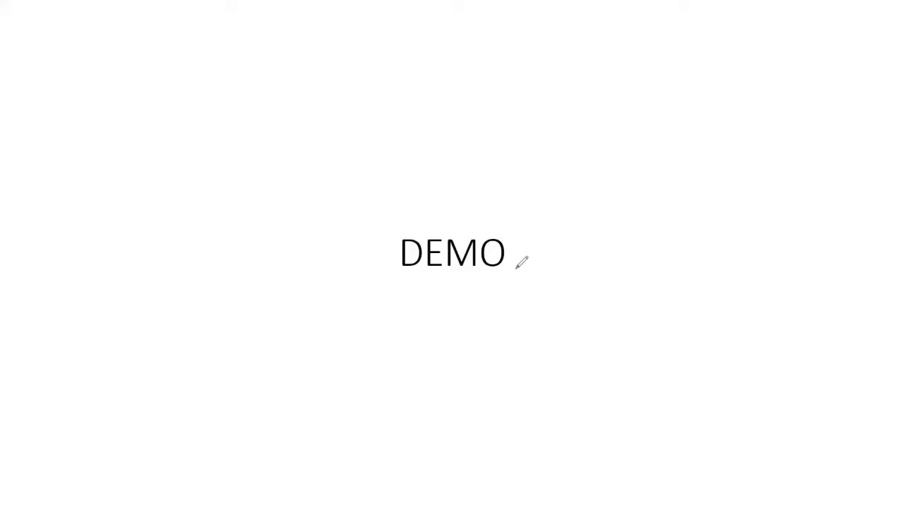
pyautogui.press('Right')
pyautogui.moveTo(211, 148); pyautogui.dragTo(237, 139)
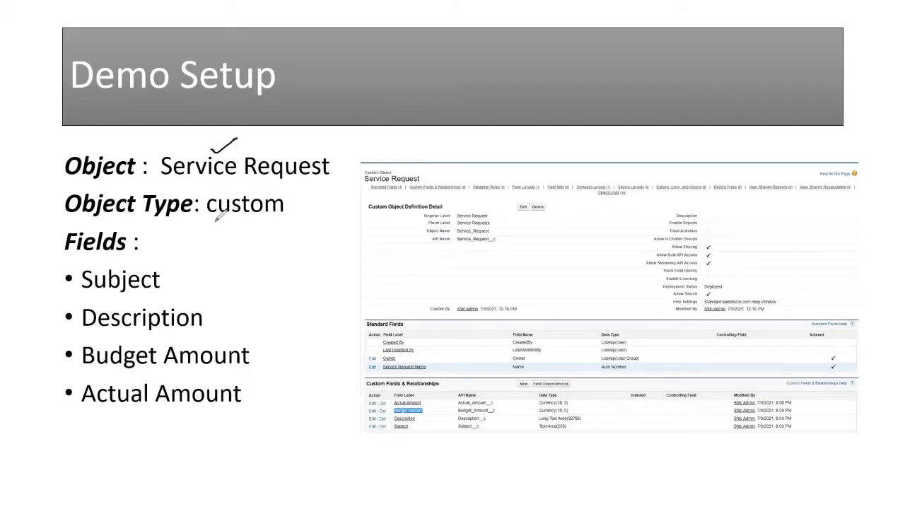
pyautogui.moveTo(214, 220); pyautogui.dragTo(282, 217)
pyautogui.moveTo(165, 280); pyautogui.dragTo(181, 272)
pyautogui.moveTo(207, 317); pyautogui.dragTo(223, 309)
pyautogui.moveTo(250, 355); pyautogui.dragTo(269, 346)
pyautogui.moveTo(245, 391)
pyautogui.mouseDown()
pyautogui.moveTo(251, 397)
pyautogui.moveTo(261, 381)
pyautogui.mouseUp()
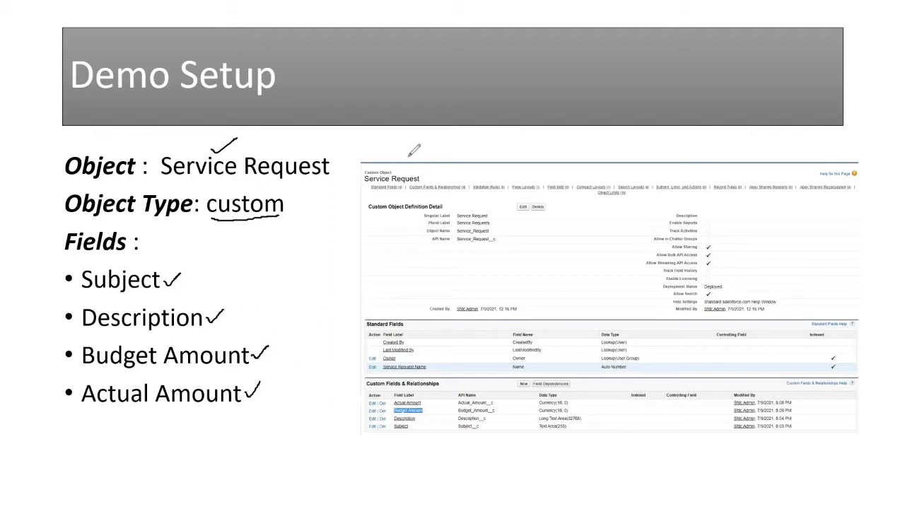
pyautogui.moveTo(418, 151); pyautogui.dragTo(520, 145)
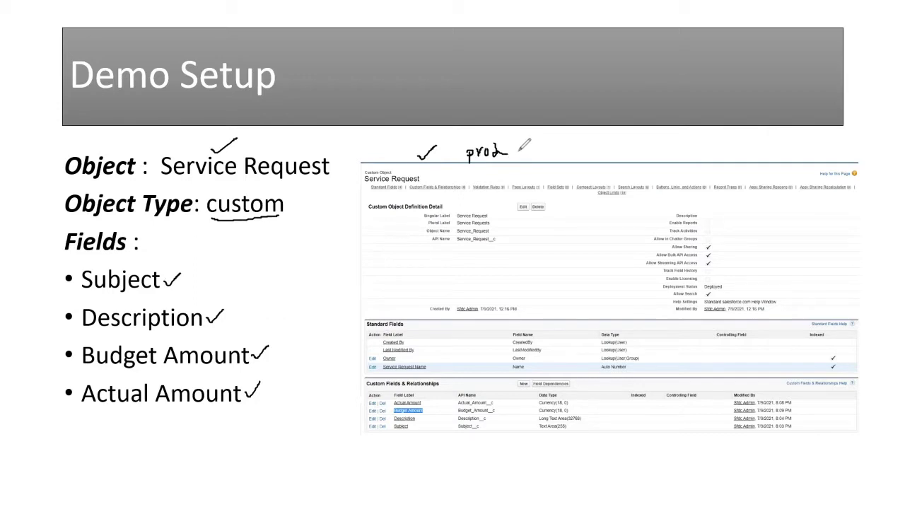
pyautogui.moveTo(522, 149); pyautogui.dragTo(564, 154)
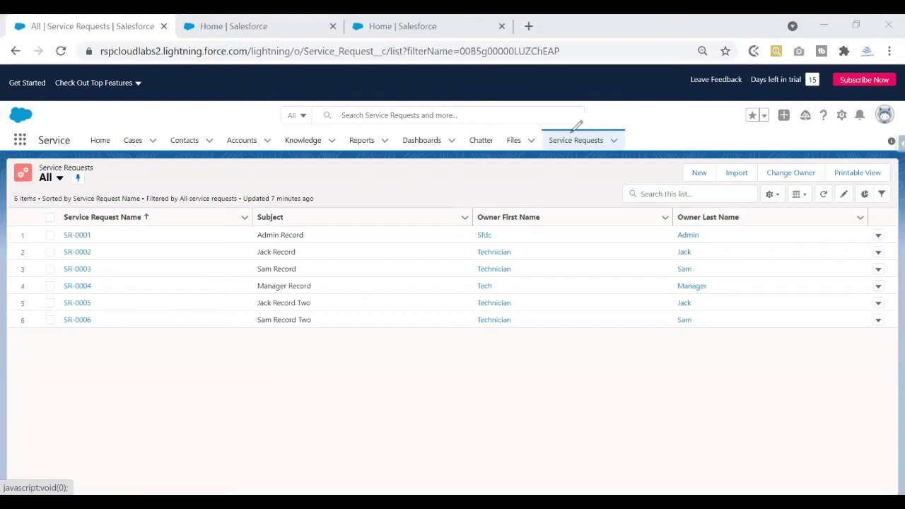
pyautogui.moveTo(575, 129)
pyautogui.mouseDown()
pyautogui.moveTo(545, 130)
pyautogui.moveTo(542, 145)
pyautogui.moveTo(621, 146)
pyautogui.moveTo(622, 130)
pyautogui.mouseUp()
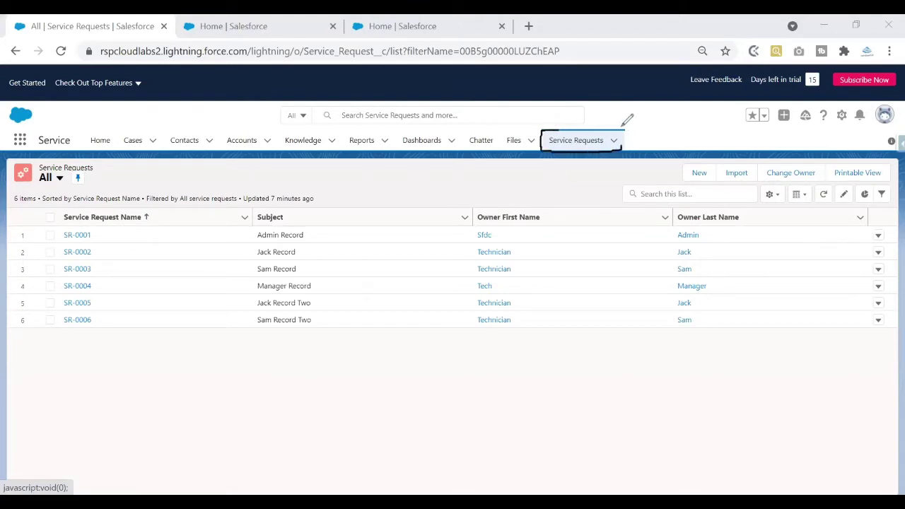
pyautogui.moveTo(38, 237); pyautogui.dragTo(41, 329)
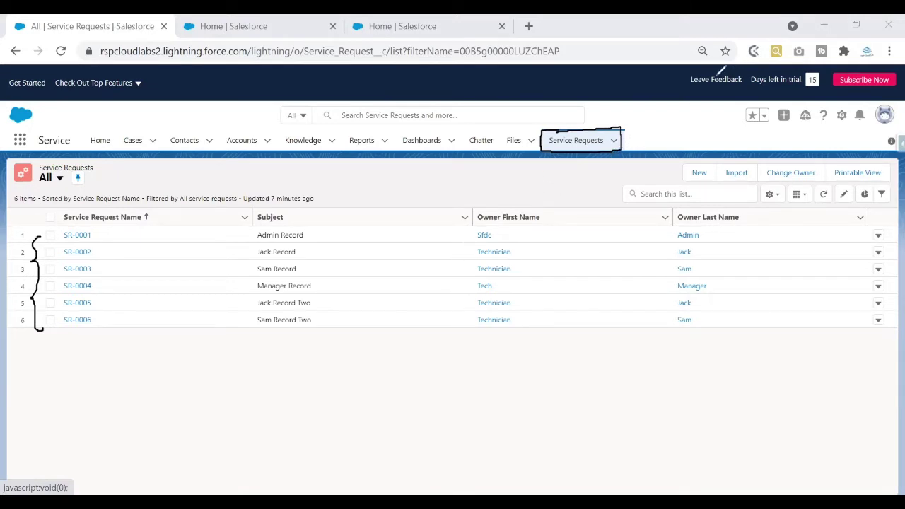
# Step: Open the Service Request object's definition from the Service Requests list and check its API name
pyautogui.click(842, 116)
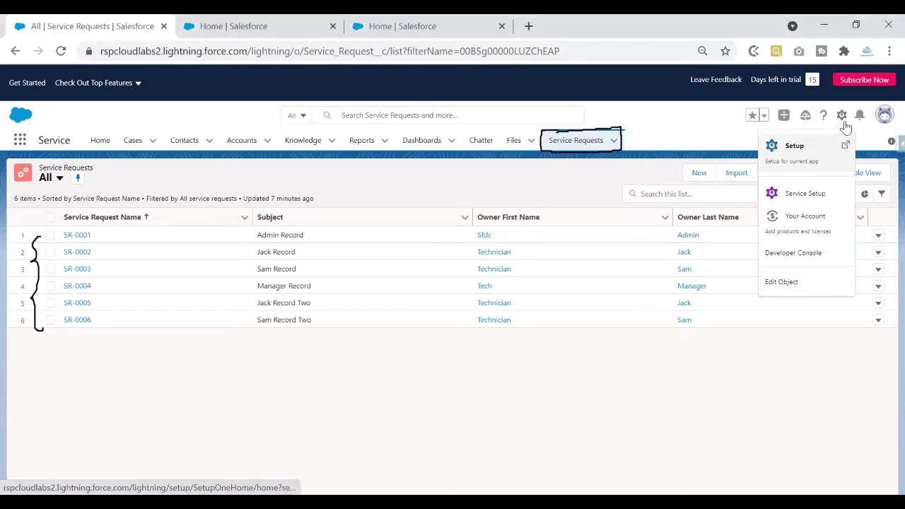
pyautogui.click(785, 282)
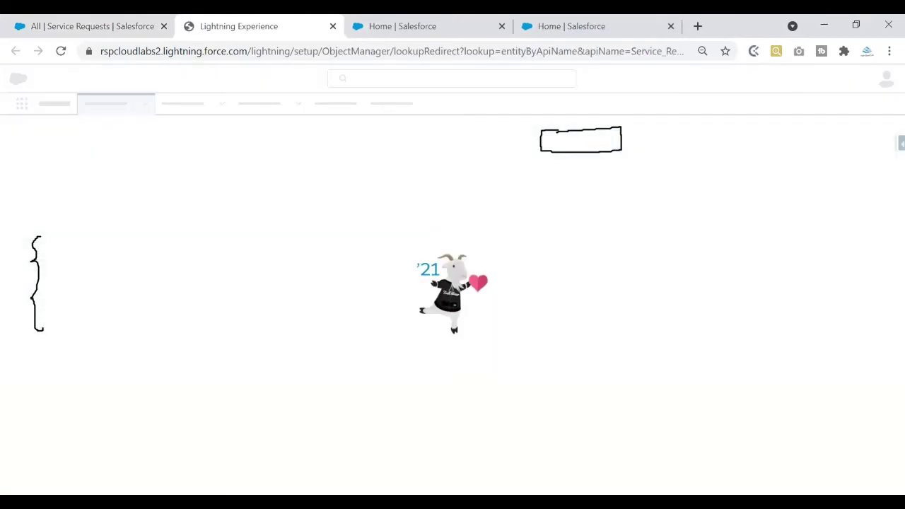
pyautogui.moveTo(153, 296); pyautogui.dragTo(228, 300)
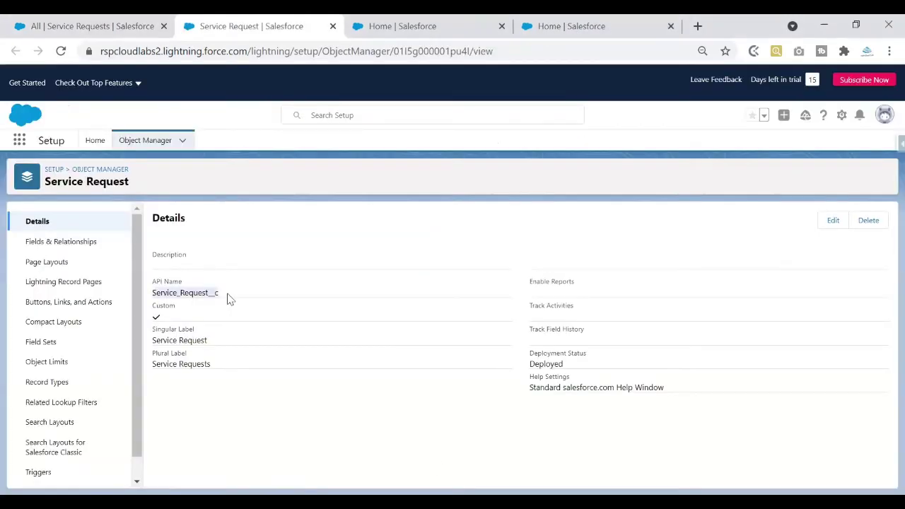
# Step: Review the Service Request object's fields, including Actual Amount, Budget Amount, Description, Owner and Subject
pyautogui.click(61, 241)
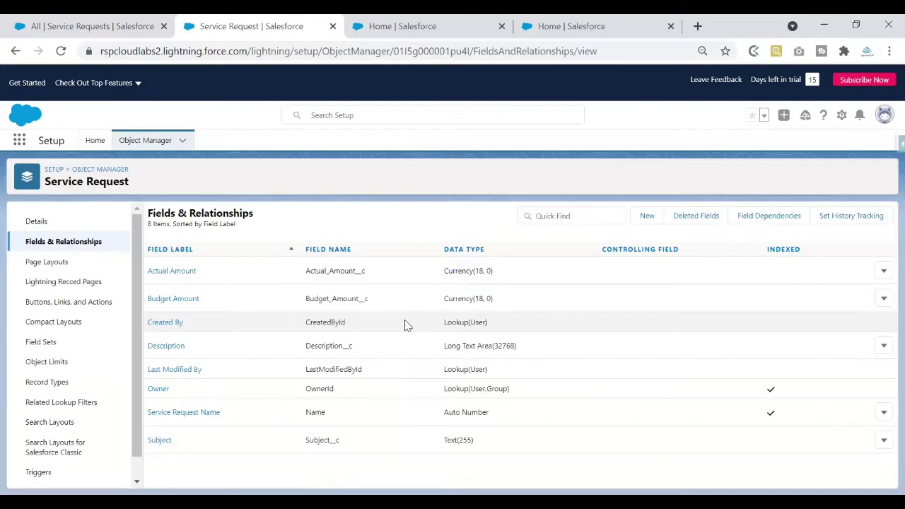
pyautogui.moveTo(198, 272); pyautogui.dragTo(147, 271)
pyautogui.tripleClick(166, 299)
pyautogui.moveTo(193, 347); pyautogui.dragTo(148, 346)
pyautogui.moveTo(204, 370); pyautogui.dragTo(146, 390)
pyautogui.click(225, 417)
pyautogui.moveTo(225, 417); pyautogui.dragTo(151, 443)
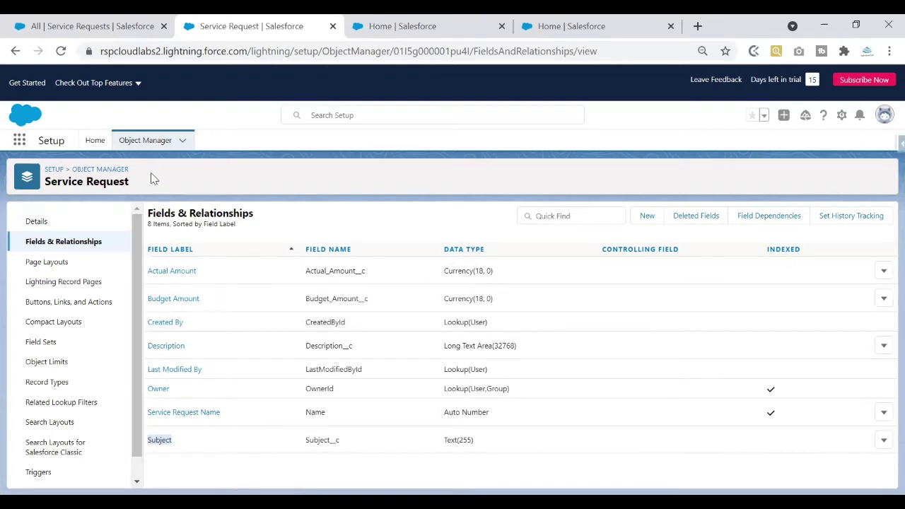
# Step: Search Setup for "tab" and open the Tabs page
pyautogui.click(94, 140)
pyautogui.click(71, 173)
pyautogui.write('ta')
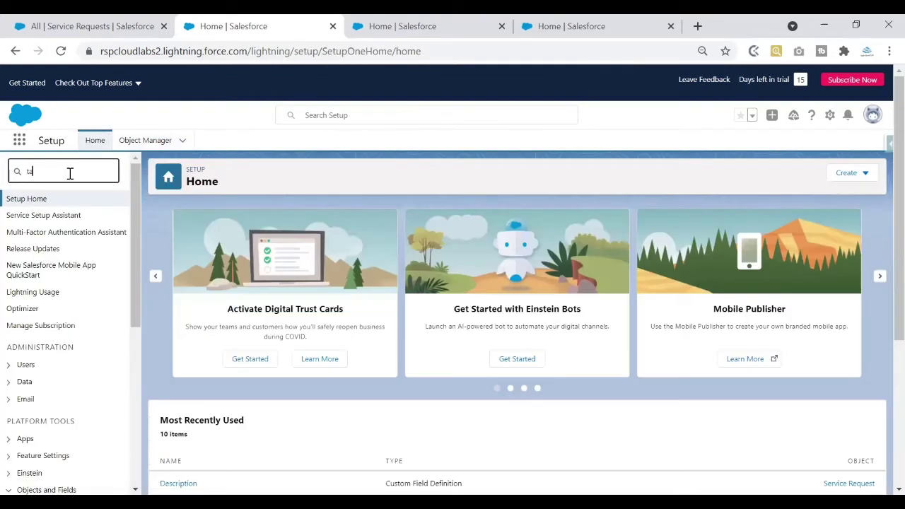
pyautogui.write('b')
pyautogui.click(136, 233)
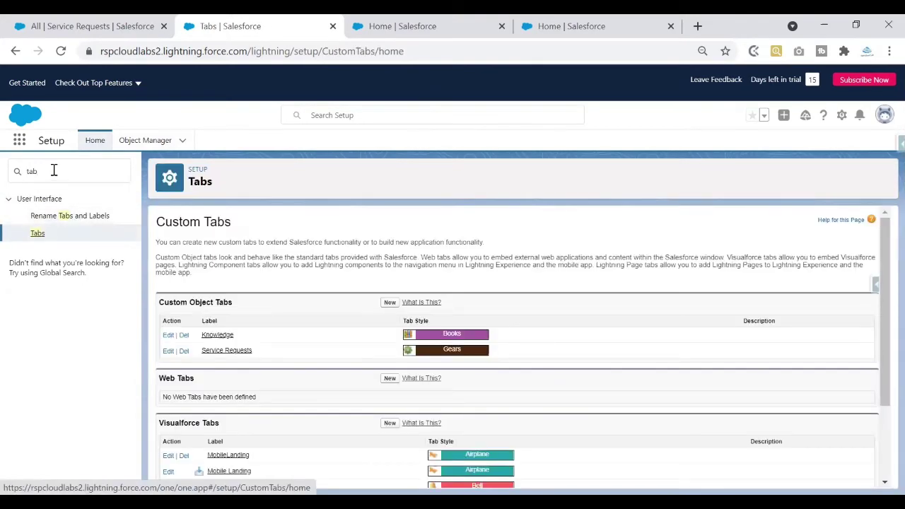
# Step: Open the Service Requests custom object tab and view its definition details
pyautogui.scroll(-1, 471, 247)
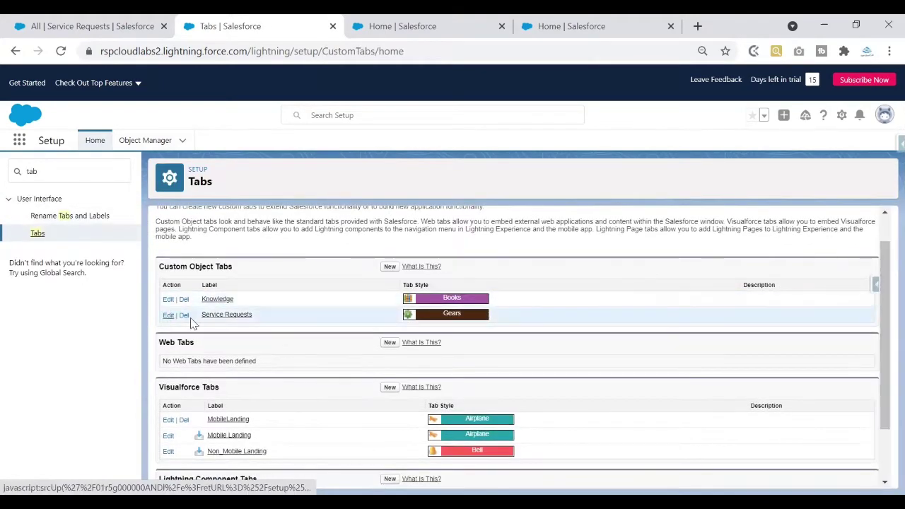
pyautogui.click(226, 318)
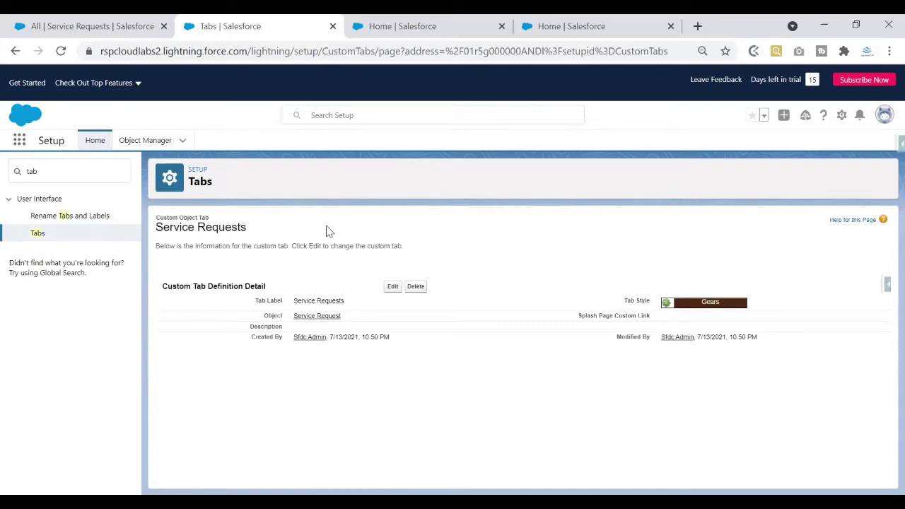
pyautogui.moveTo(248, 228); pyautogui.dragTo(155, 224)
pyautogui.click(294, 234)
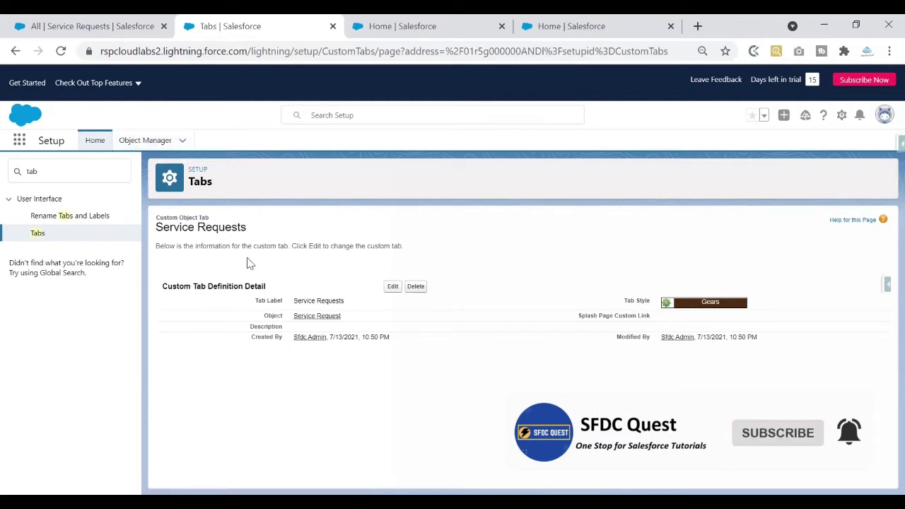
pyautogui.tripleClick(207, 234)
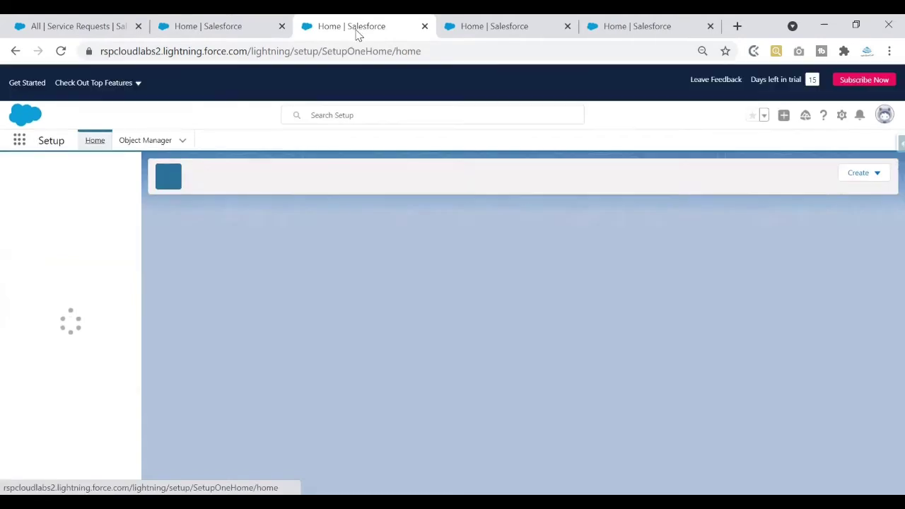
# Step: Search Setup for "sandbo" and open the Sandboxes page
pyautogui.click(70, 171)
pyautogui.write('sandbo')
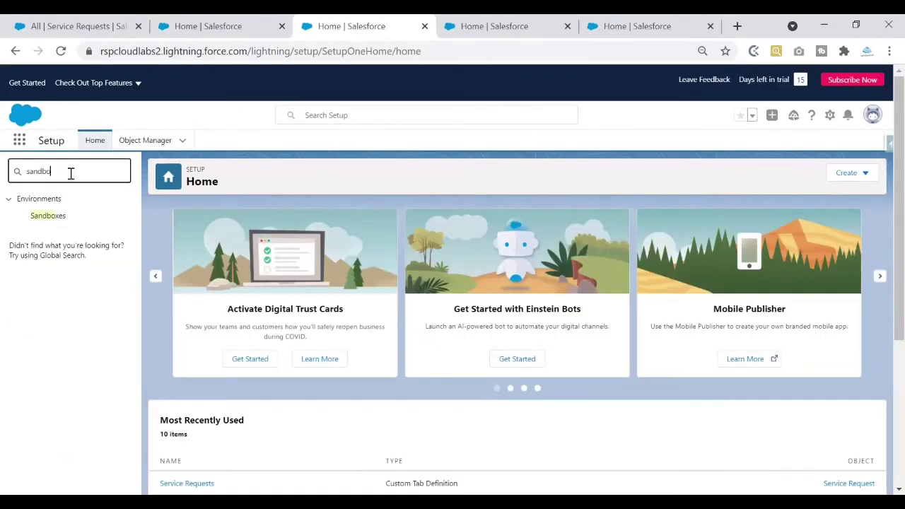
pyautogui.click(50, 221)
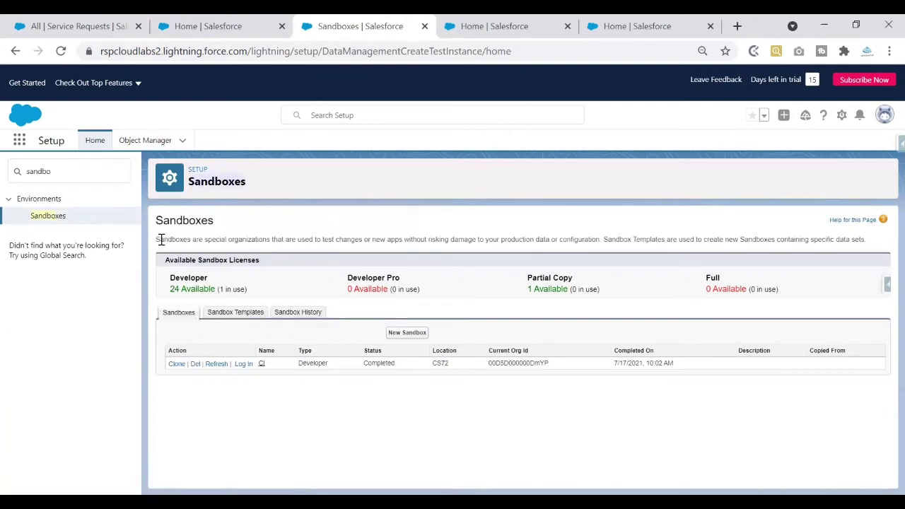
# Step: Read the introductory text on the Sandboxes page about sandboxes and sandbox templates
pyautogui.moveTo(157, 238); pyautogui.dragTo(769, 243)
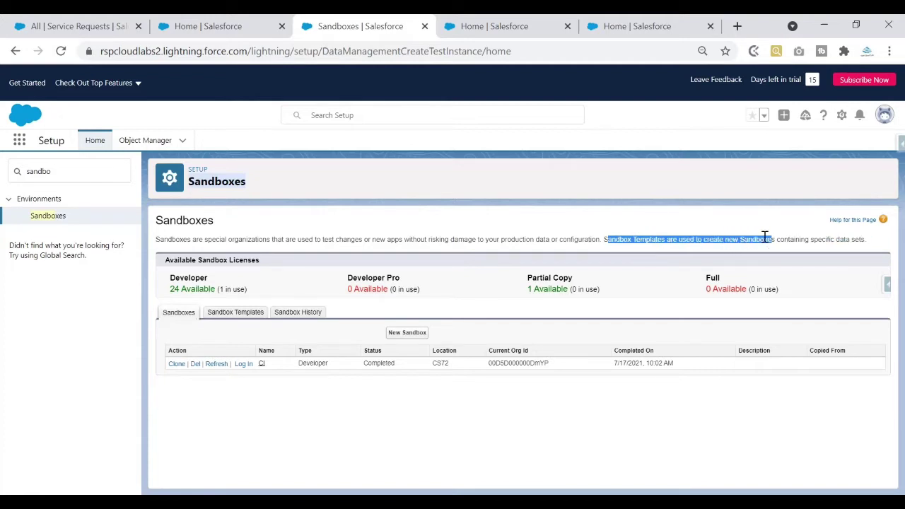
pyautogui.click(866, 241)
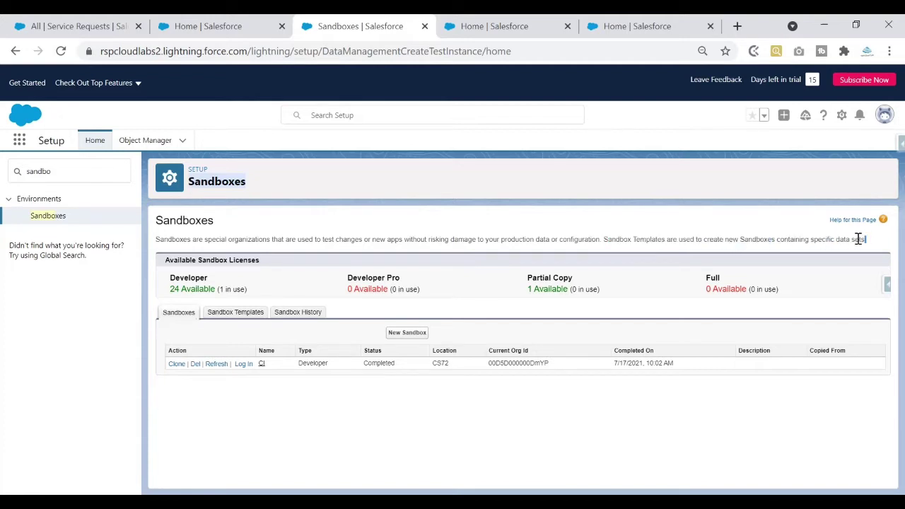
pyautogui.moveTo(859, 239); pyautogui.dragTo(605, 239)
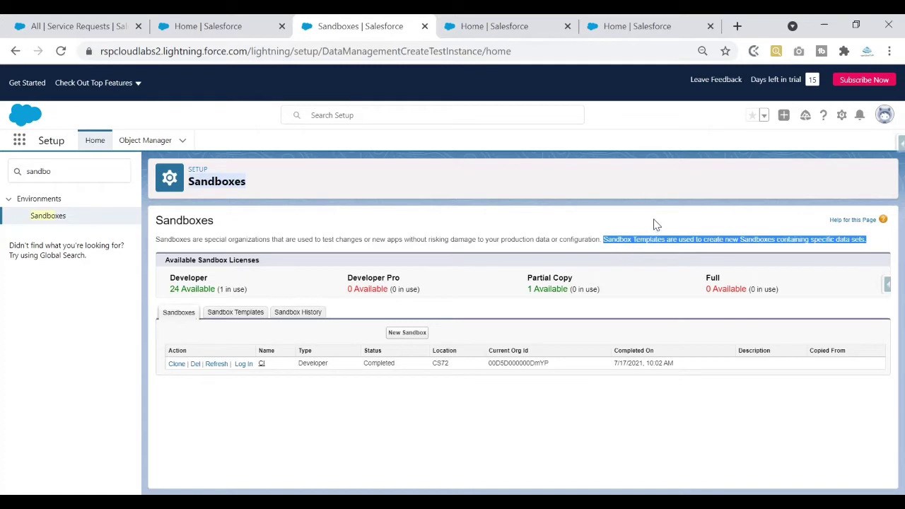
pyautogui.moveTo(600, 240); pyautogui.dragTo(156, 240)
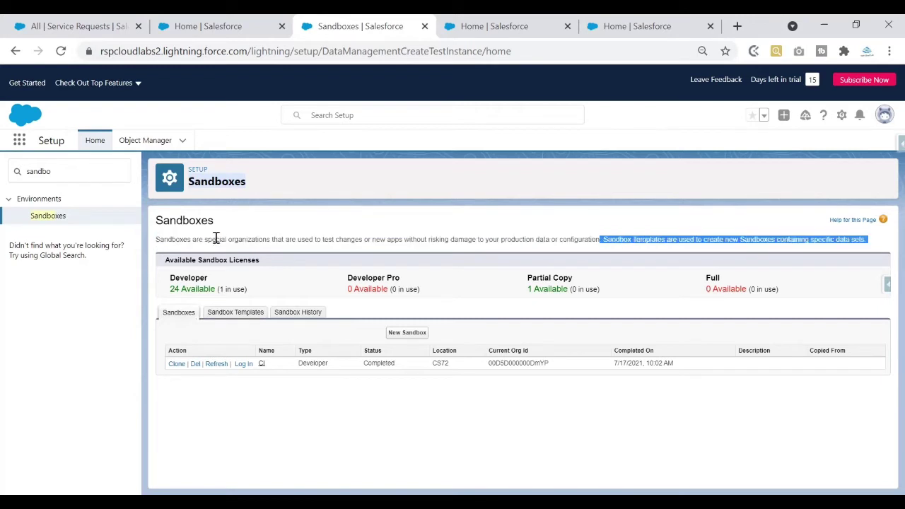
pyautogui.click(380, 234)
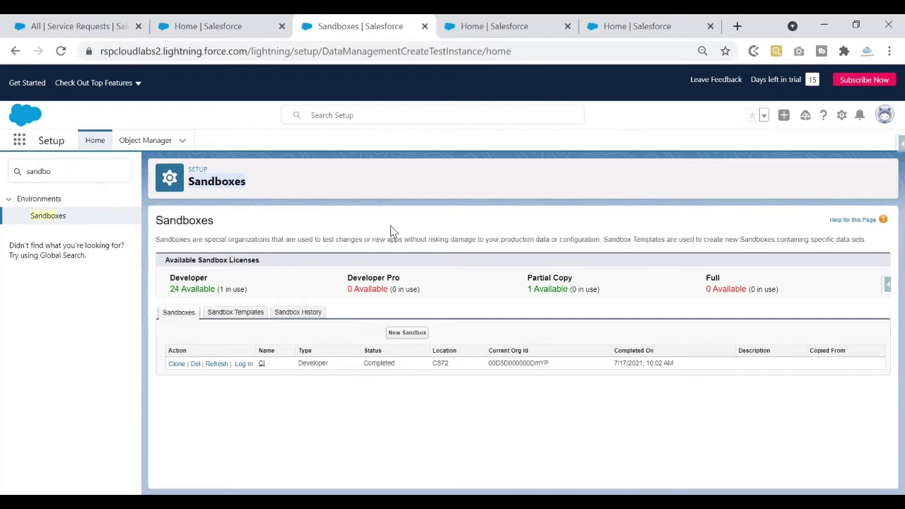
# Step: Examine the available and used sandbox licenses for the Developer, Developer Pro, Partial Copy and Full types
pyautogui.moveTo(166, 261); pyautogui.dragTo(263, 264)
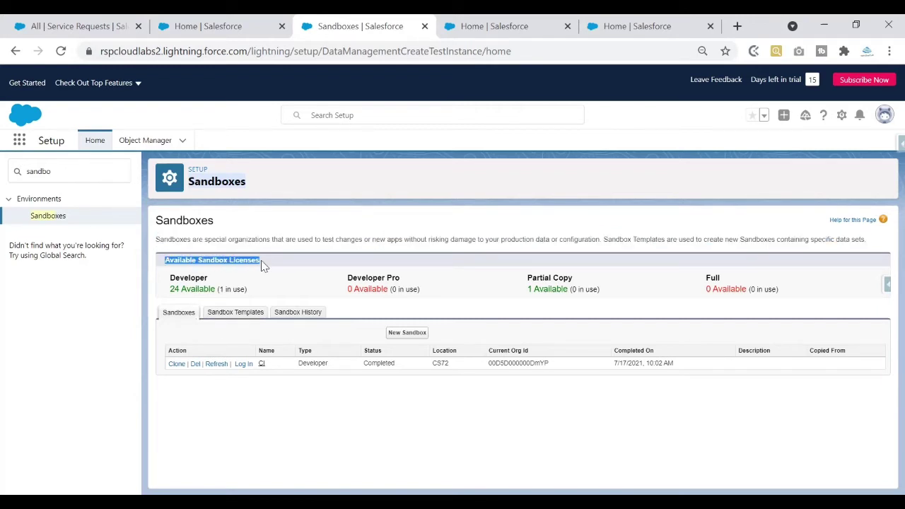
pyautogui.moveTo(171, 282)
pyautogui.mouseDown()
pyautogui.moveTo(209, 282)
pyautogui.moveTo(172, 291)
pyautogui.moveTo(181, 292)
pyautogui.mouseUp()
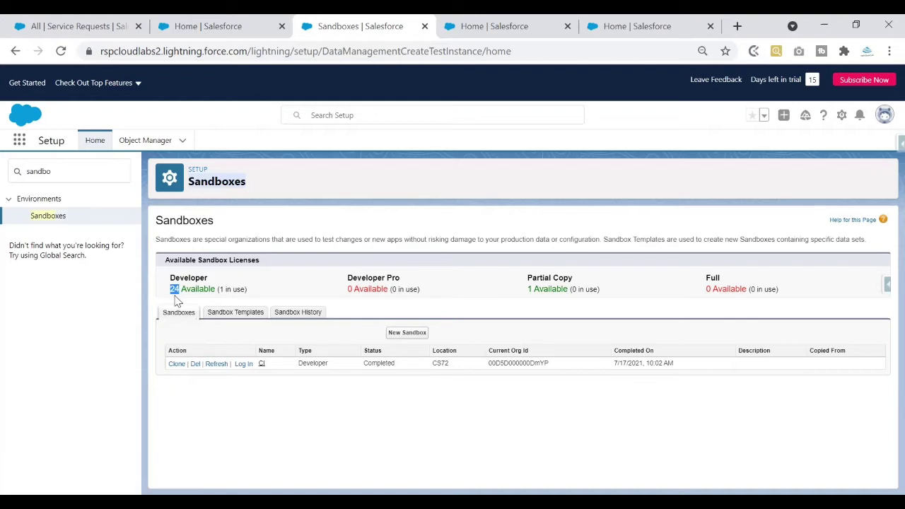
pyautogui.moveTo(217, 290); pyautogui.dragTo(247, 290)
pyautogui.moveTo(299, 363); pyautogui.dragTo(332, 369)
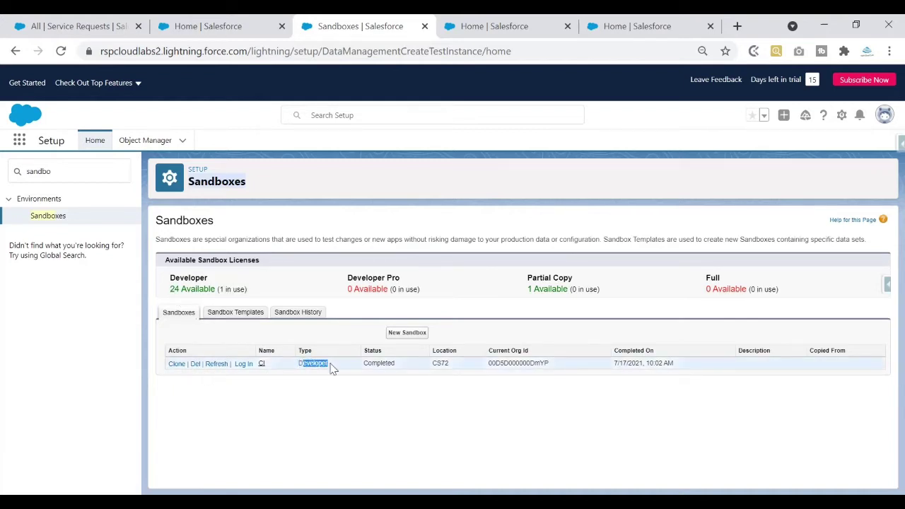
pyautogui.moveTo(347, 282); pyautogui.dragTo(401, 281)
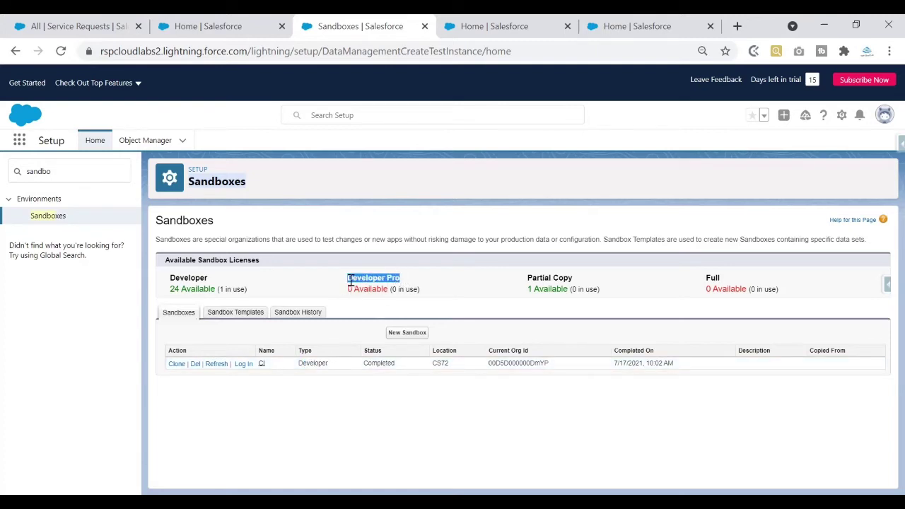
pyautogui.moveTo(348, 290); pyautogui.dragTo(395, 293)
pyautogui.moveTo(528, 278); pyautogui.dragTo(581, 281)
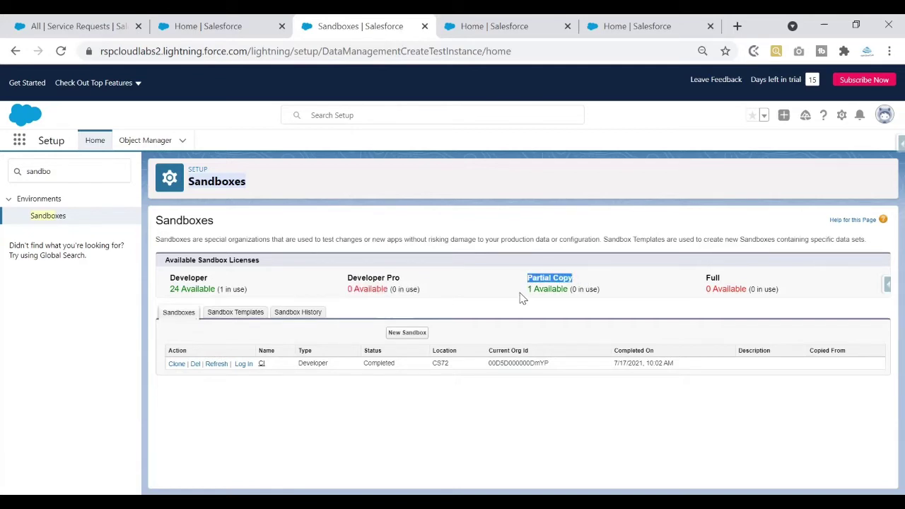
pyautogui.moveTo(570, 289); pyautogui.dragTo(598, 289)
pyautogui.moveTo(705, 278); pyautogui.dragTo(785, 297)
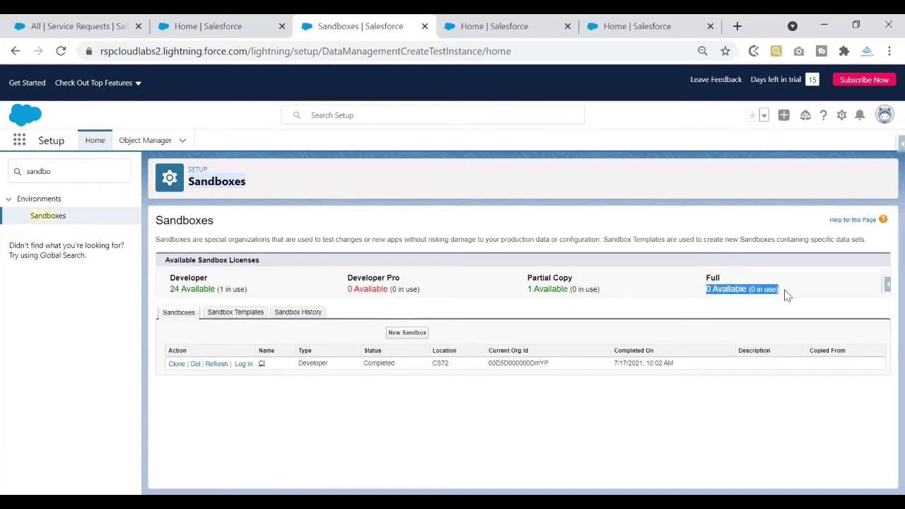
pyautogui.click(719, 303)
pyautogui.moveTo(172, 277); pyautogui.dragTo(217, 278)
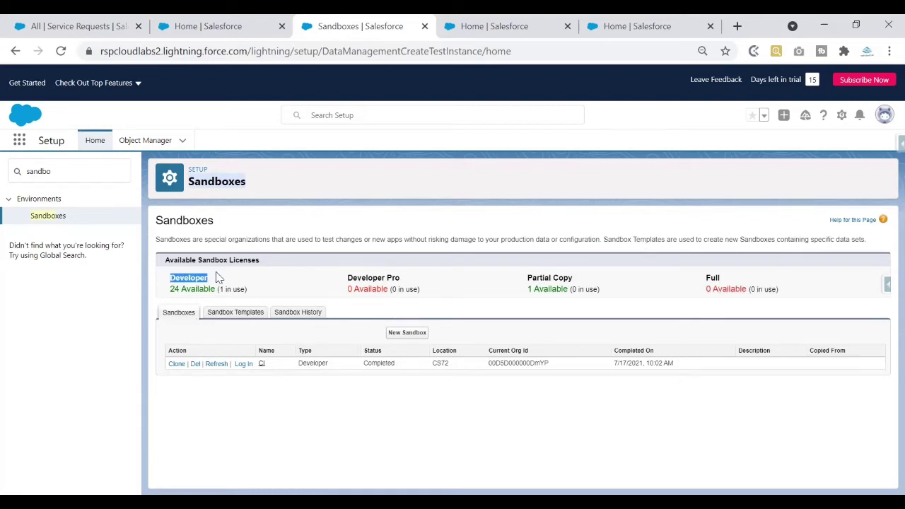
pyautogui.click(416, 286)
# Step: Review the name and type of the existing CI sandbox in the sandbox list
pyautogui.click(182, 318)
pyautogui.moveTo(168, 348); pyautogui.dragTo(189, 336)
pyautogui.moveTo(257, 368); pyautogui.dragTo(325, 372)
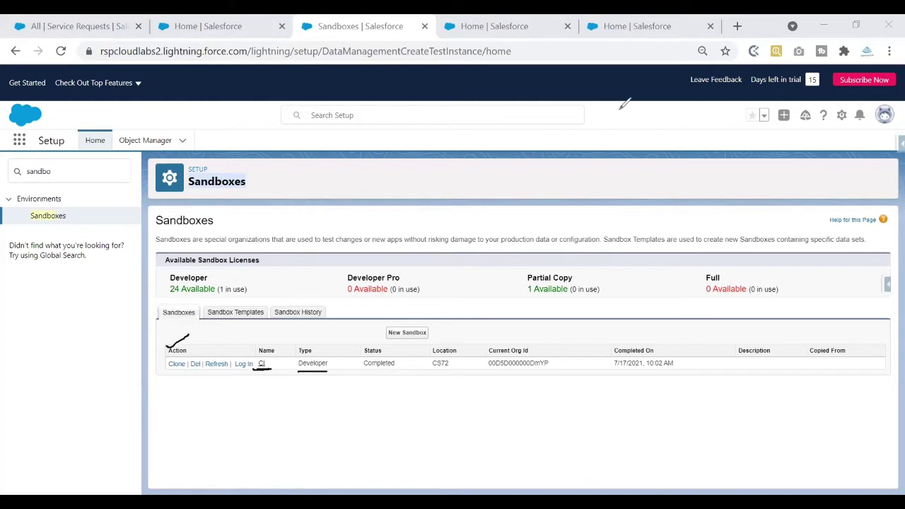
pyautogui.press('Escape')
# Step: Start a new sandbox named Dev with the description "created for dev."
pyautogui.click(408, 333)
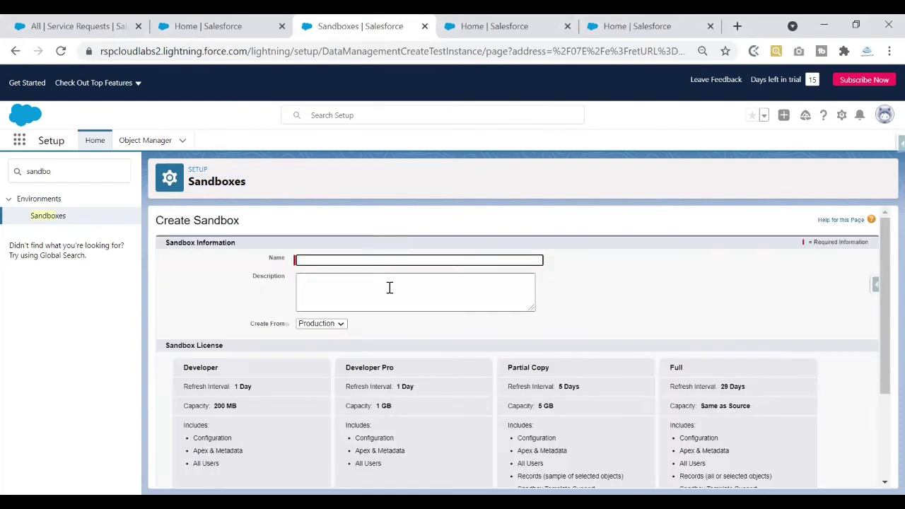
pyautogui.moveTo(272, 260); pyautogui.dragTo(288, 262)
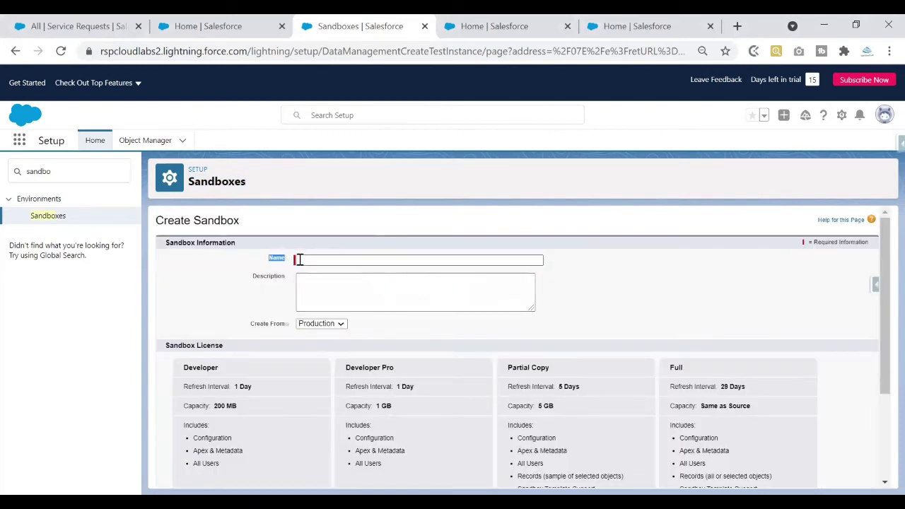
pyautogui.click(302, 260)
pyautogui.click(253, 265)
pyautogui.click(304, 260)
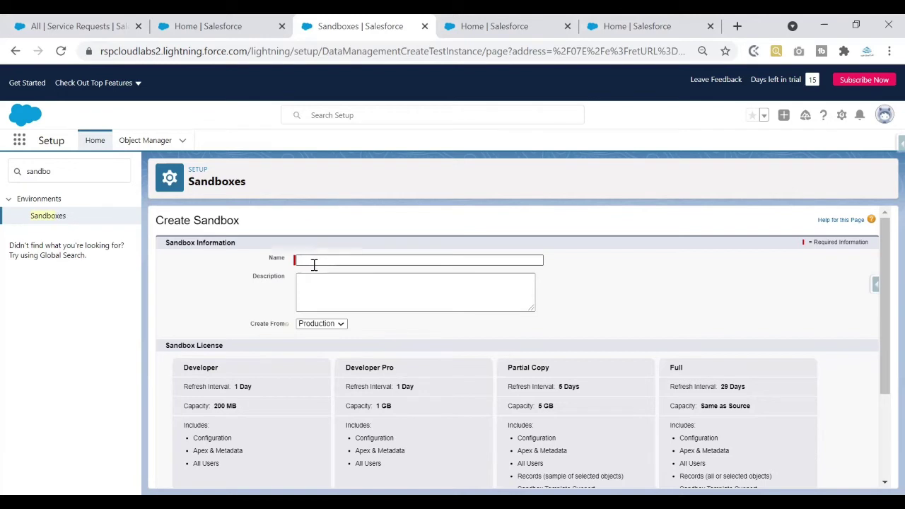
pyautogui.click(306, 260)
pyautogui.write('Dev')
pyautogui.click(309, 284)
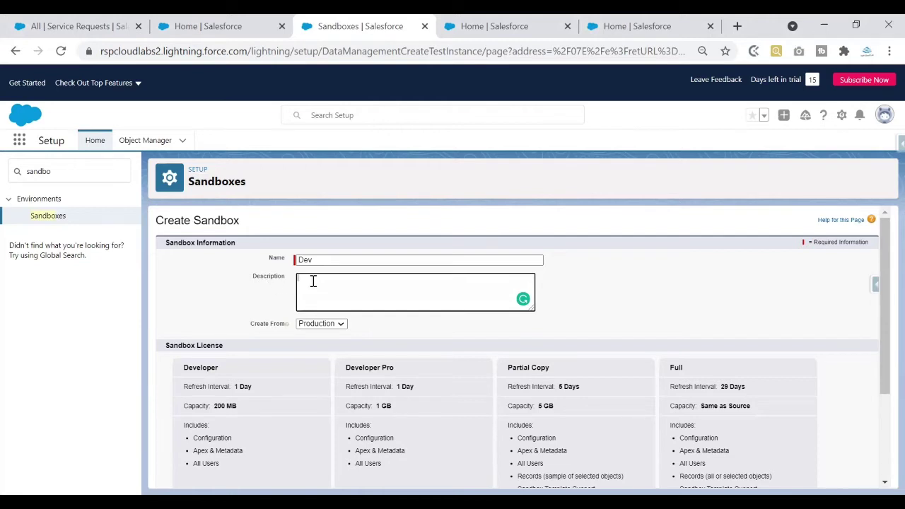
pyautogui.write('created for dev')
# Step: Switch the new sandbox's Create From source to CI and back to Production
pyautogui.click(337, 324)
pyautogui.moveTo(249, 325); pyautogui.dragTo(285, 329)
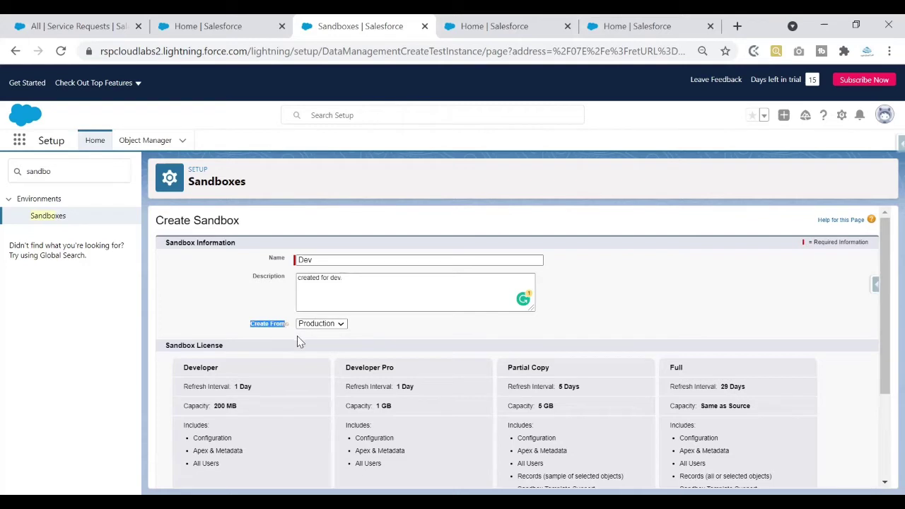
pyautogui.scroll(-1, 297, 342)
pyautogui.scroll(1, 420, 318)
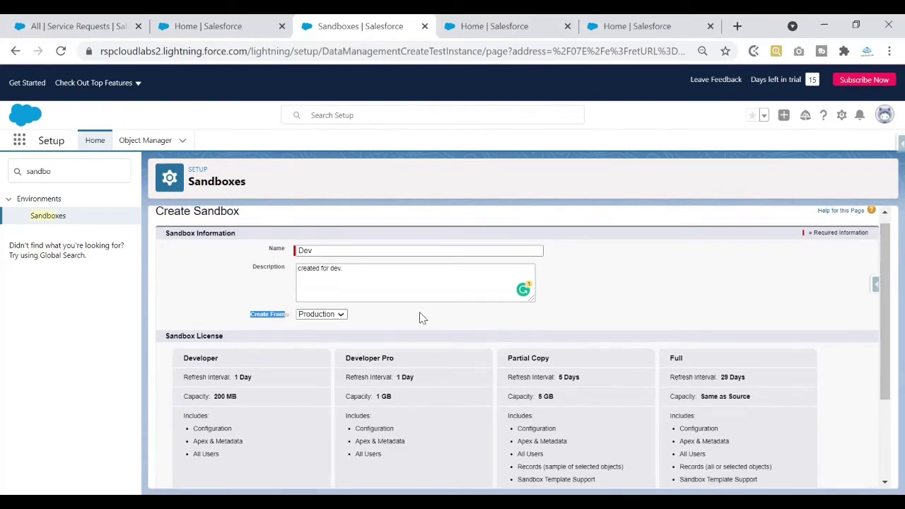
pyautogui.click(322, 314)
pyautogui.click(320, 335)
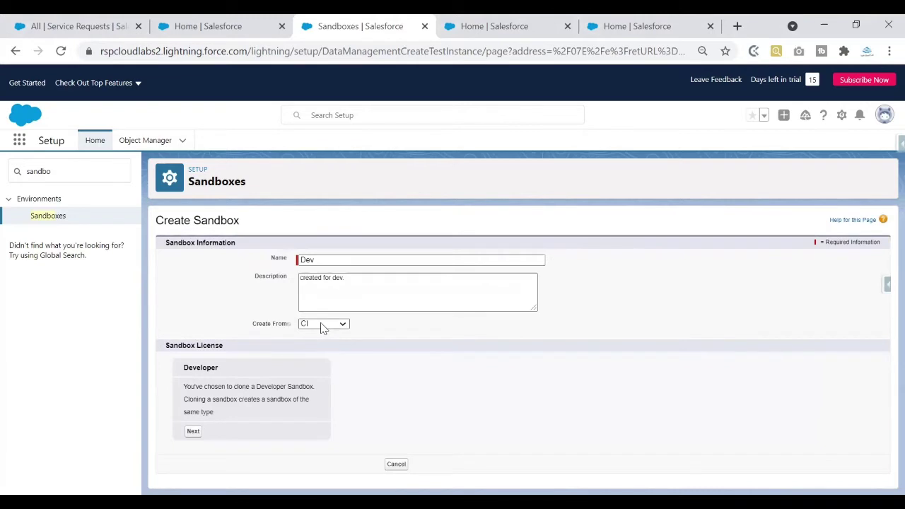
pyautogui.click(322, 325)
pyautogui.click(326, 330)
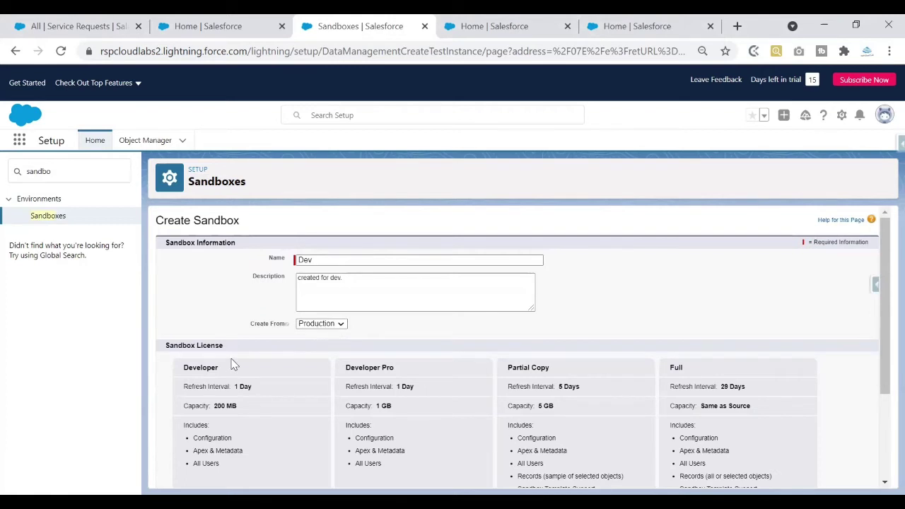
# Step: Compare the refresh interval, capacity, included content and licenses in use of the Developer, Developer Pro, Partial Copy and Full sandbox types
pyautogui.moveTo(193, 366); pyautogui.dragTo(184, 373)
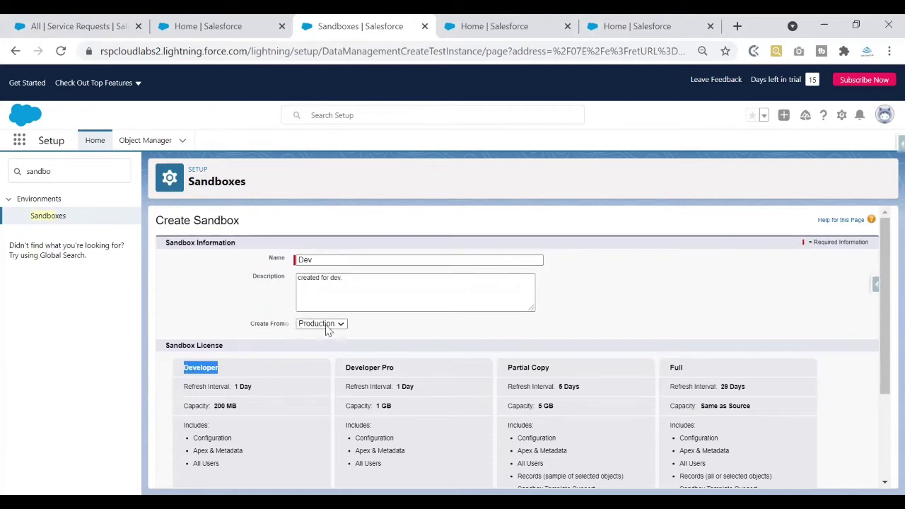
pyautogui.moveTo(884, 273); pyautogui.dragTo(884, 339)
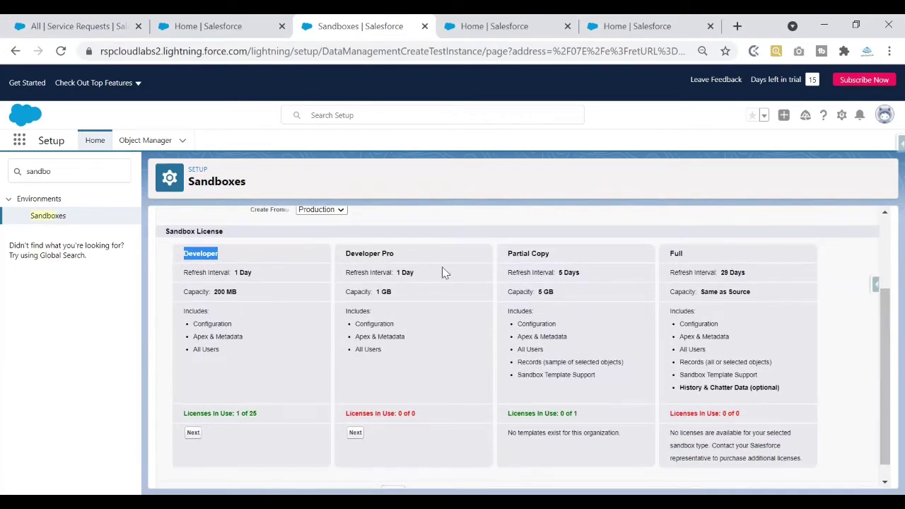
pyautogui.click(217, 249)
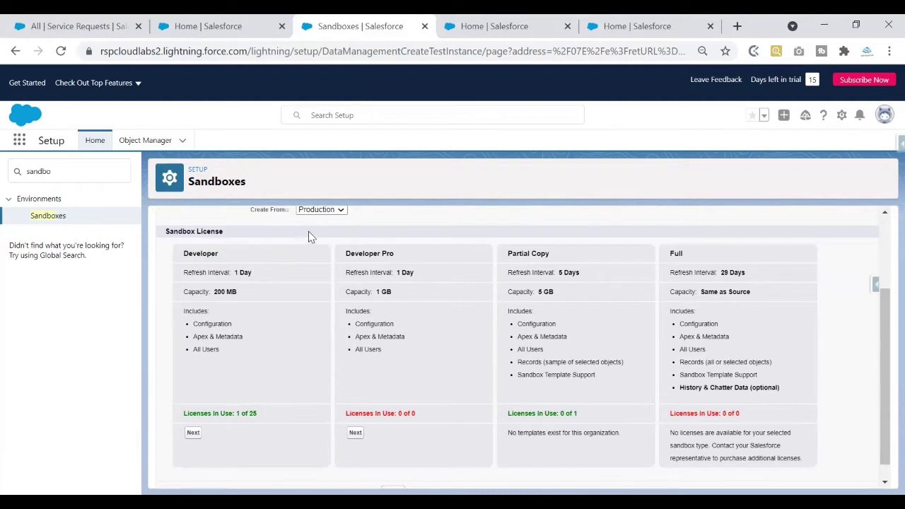
pyautogui.moveTo(885, 300); pyautogui.dragTo(883, 254)
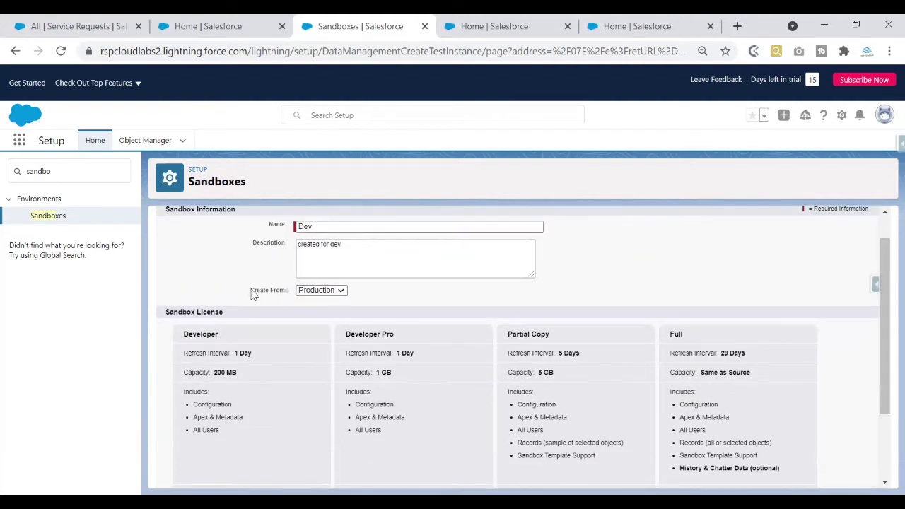
pyautogui.moveTo(885, 252)
pyautogui.mouseDown()
pyautogui.moveTo(885, 263)
pyautogui.moveTo(886, 244)
pyautogui.mouseUp()
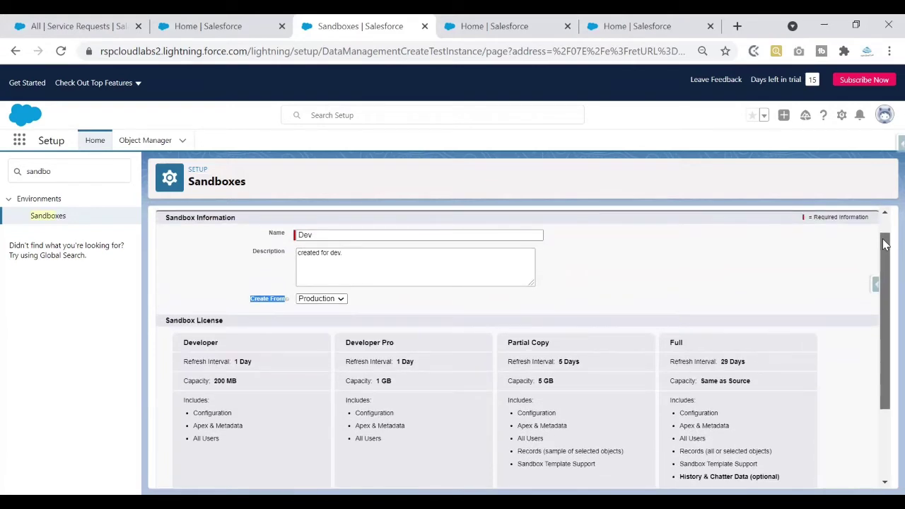
pyautogui.moveTo(885, 244); pyautogui.dragTo(885, 292)
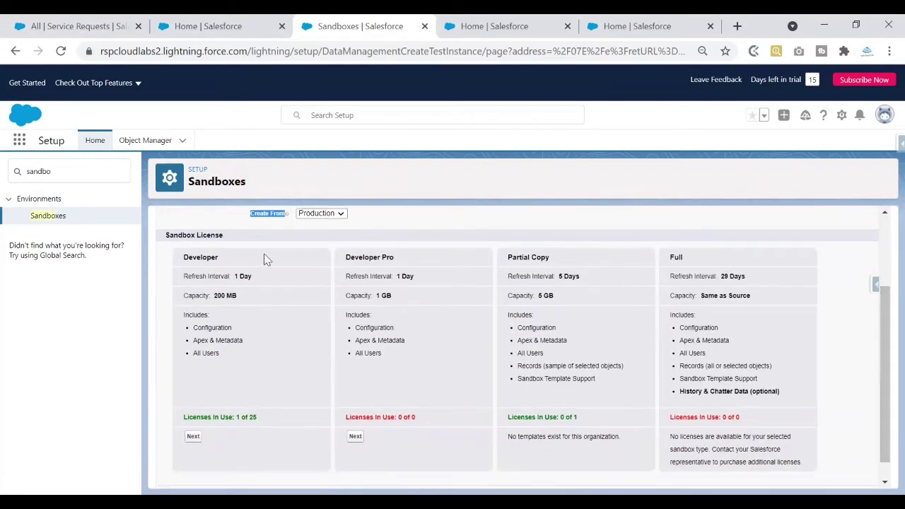
pyautogui.moveTo(182, 261); pyautogui.dragTo(220, 261)
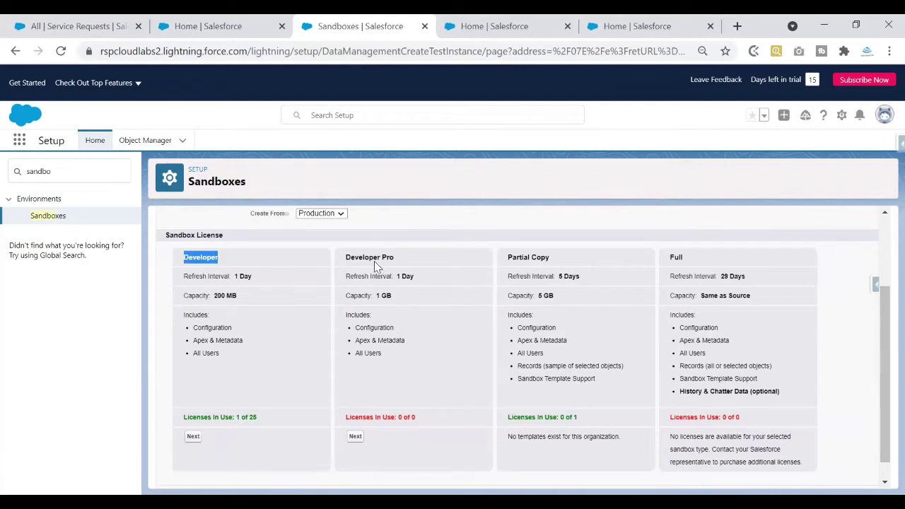
pyautogui.click(322, 341)
pyautogui.scroll(-1, 322, 341)
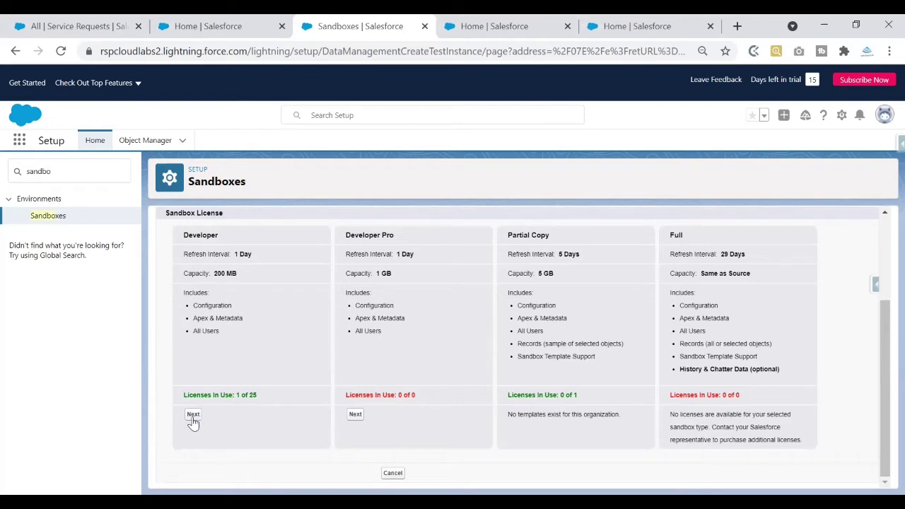
pyautogui.doubleClick(191, 235)
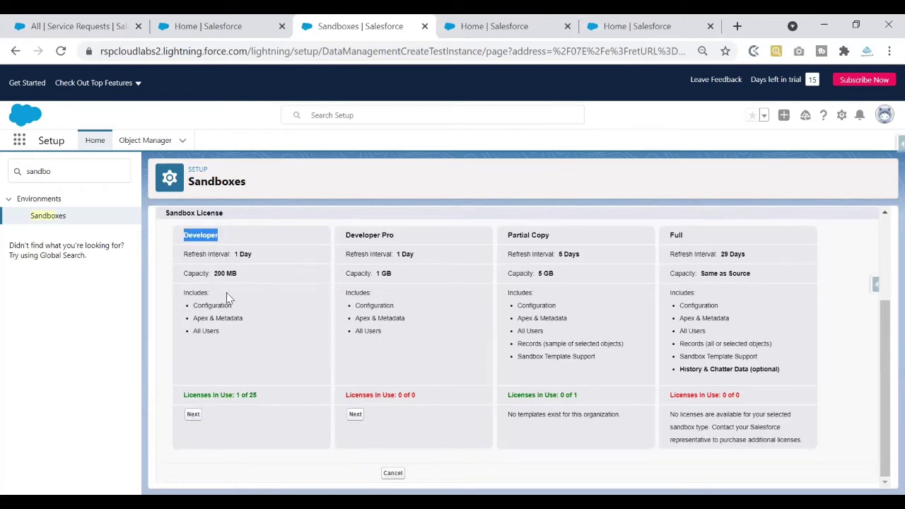
# Step: Choose the Developer license, leave the Apex Class blank and create the sandbox
pyautogui.click(194, 415)
pyautogui.moveTo(167, 243); pyautogui.dragTo(227, 243)
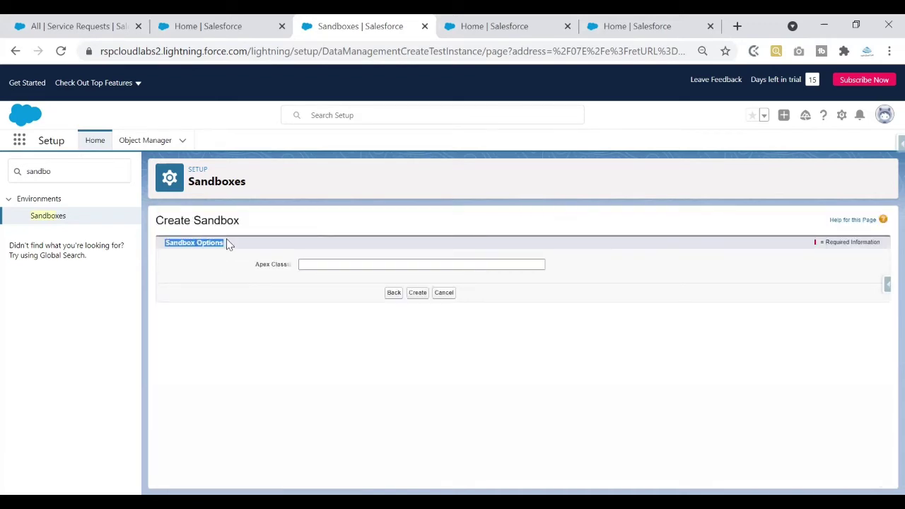
pyautogui.moveTo(289, 267)
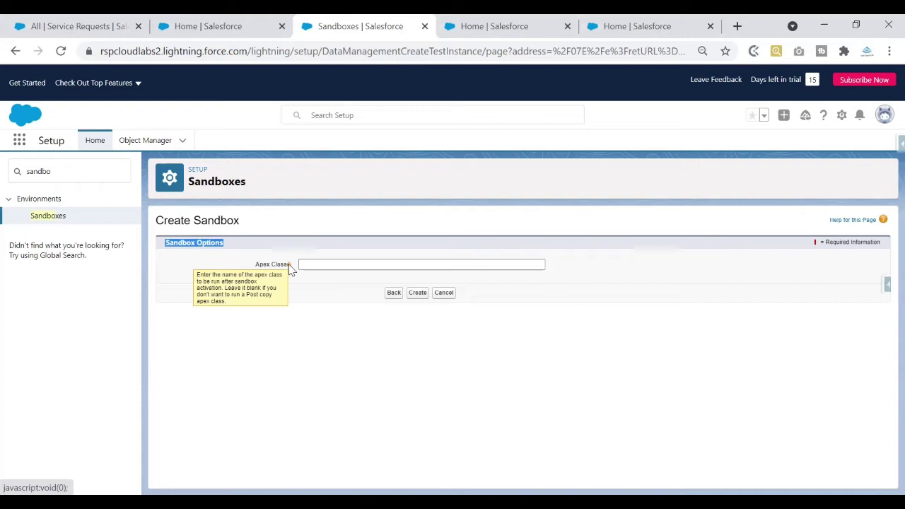
pyautogui.click(286, 264)
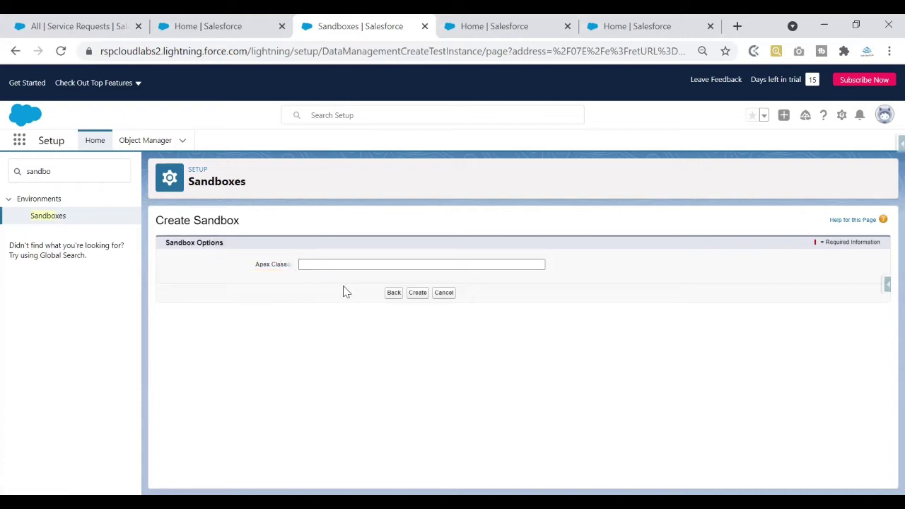
pyautogui.click(418, 294)
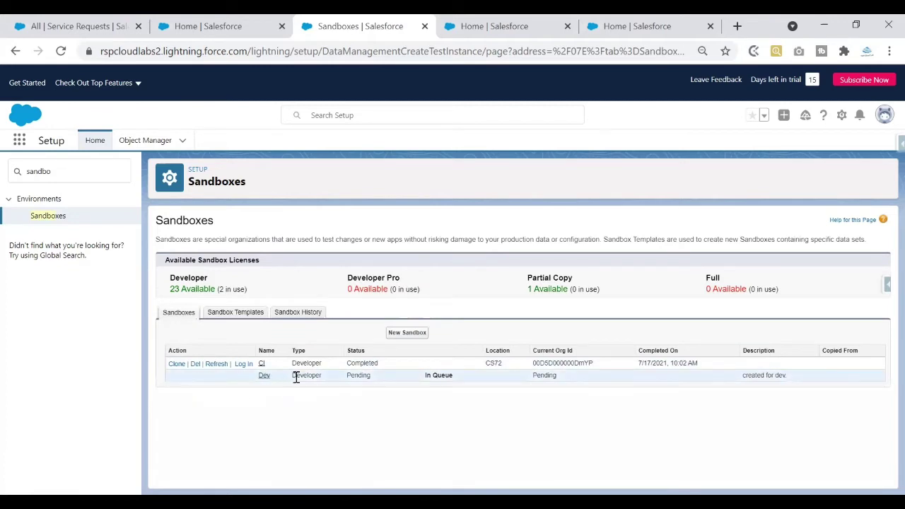
# Step: Check the type, status, completion date and available actions of the Dev sandbox in the sandbox list
pyautogui.moveTo(291, 377); pyautogui.dragTo(347, 382)
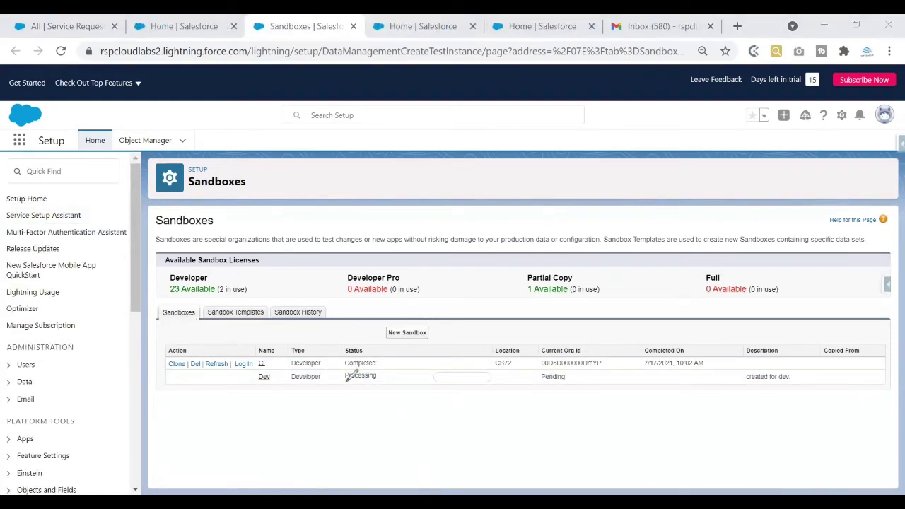
pyautogui.moveTo(345, 382); pyautogui.dragTo(382, 382)
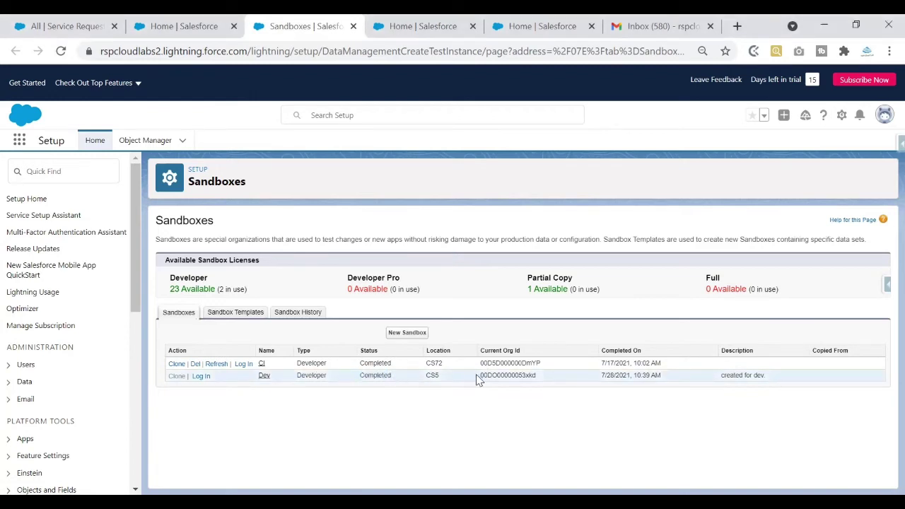
pyautogui.moveTo(601, 380); pyautogui.dragTo(663, 380)
pyautogui.click(203, 382)
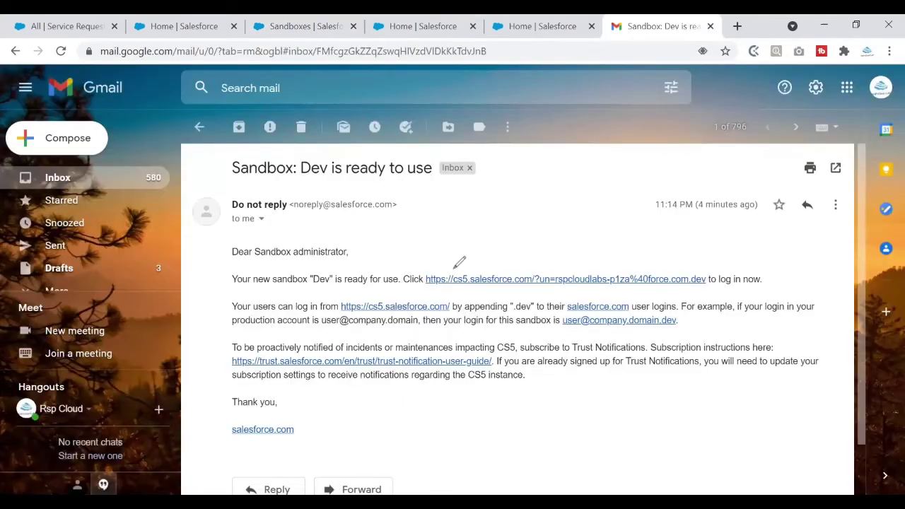
# Step: Open the login link in the "Sandbox: Dev is ready to use" e-mail in Gmail and check the username's .dev suffix
pyautogui.moveTo(303, 183); pyautogui.dragTo(425, 178)
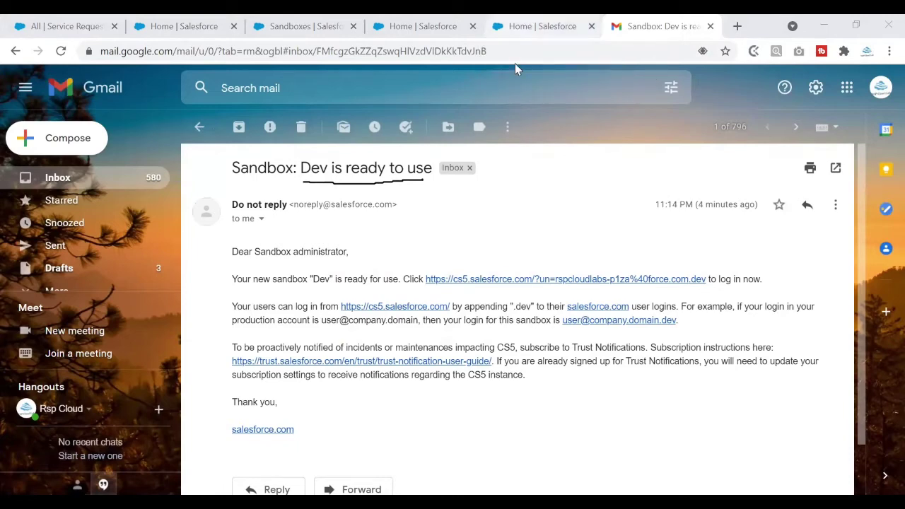
pyautogui.click(486, 280)
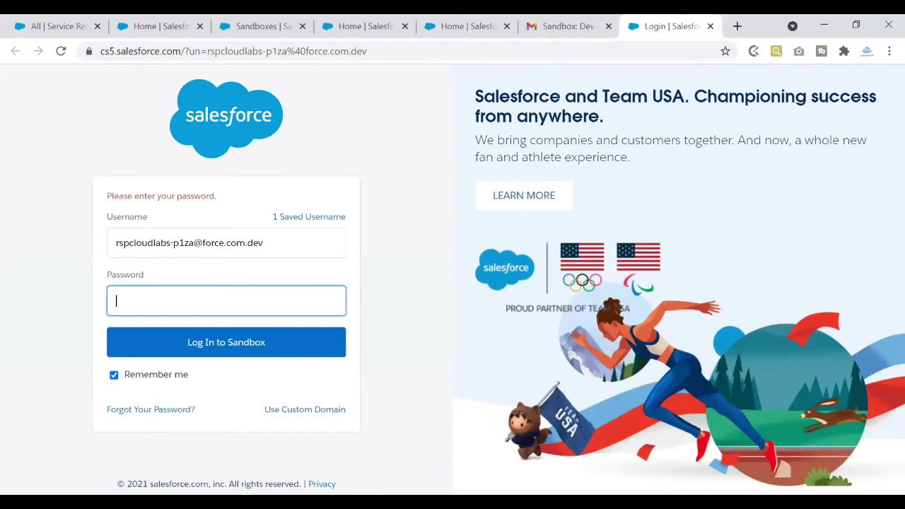
pyautogui.hotkey('ctrl', '2')
pyautogui.moveTo(118, 247); pyautogui.dragTo(244, 250)
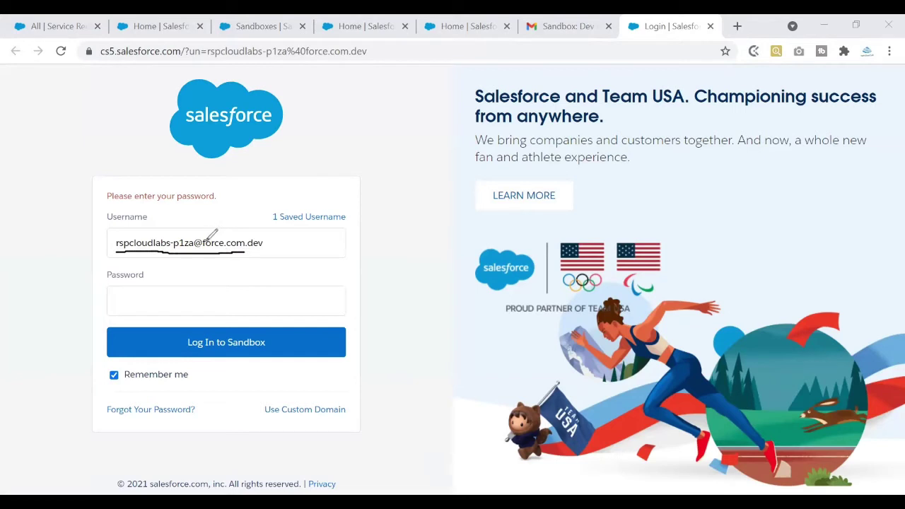
pyautogui.moveTo(244, 238)
pyautogui.mouseDown()
pyautogui.moveTo(277, 244)
pyautogui.moveTo(248, 235)
pyautogui.moveTo(270, 219)
pyautogui.mouseUp()
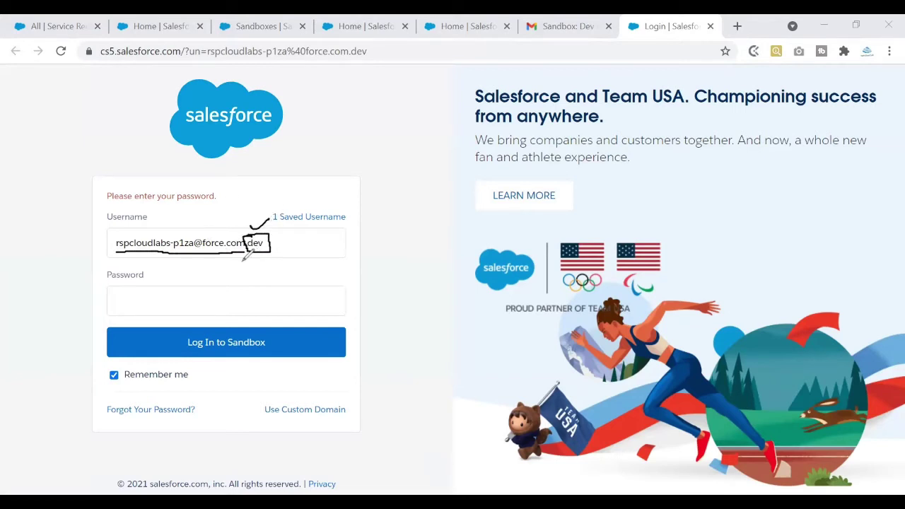
pyautogui.moveTo(168, 228); pyautogui.dragTo(183, 222)
# Step: Fill in the password from a saved login and log in to the Dev sandbox
pyautogui.click(212, 299)
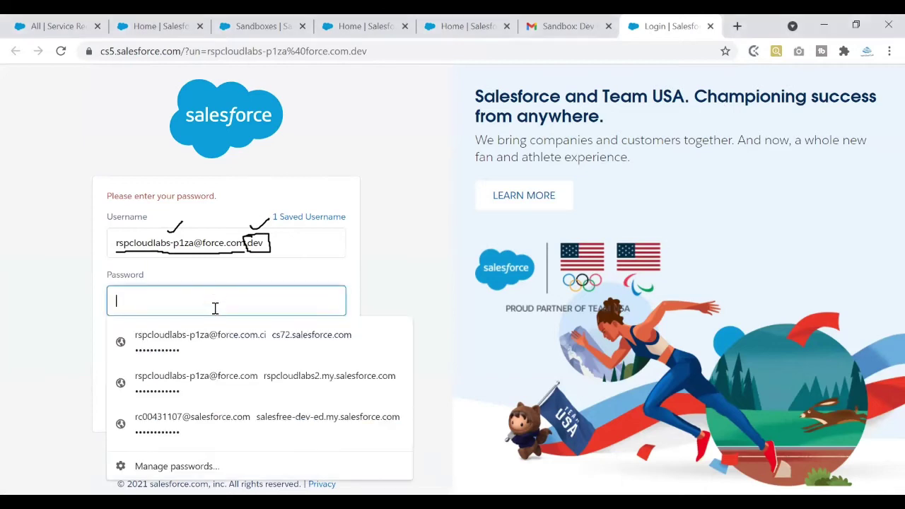
pyautogui.click(211, 336)
pyautogui.click(221, 343)
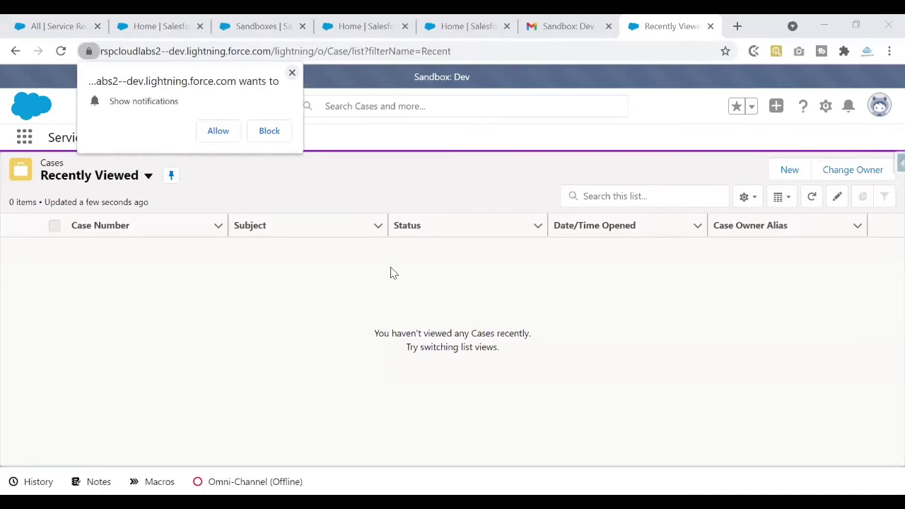
# Step: Check the banner above the Service Console for the name of the logged-in sandbox
pyautogui.click(461, 74)
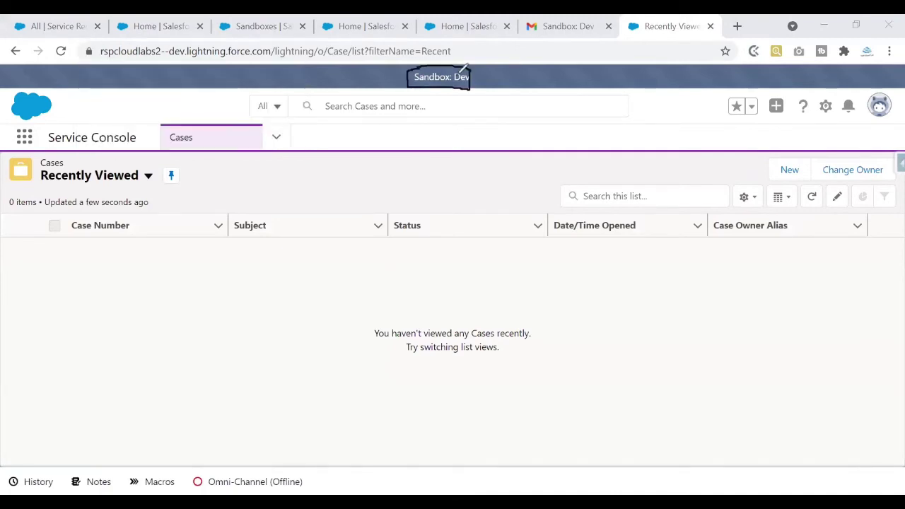
pyautogui.click(413, 77)
pyautogui.moveTo(477, 78)
pyautogui.mouseDown()
pyautogui.moveTo(486, 60)
pyautogui.moveTo(424, 57)
pyautogui.moveTo(389, 79)
pyautogui.moveTo(408, 61)
pyautogui.mouseUp()
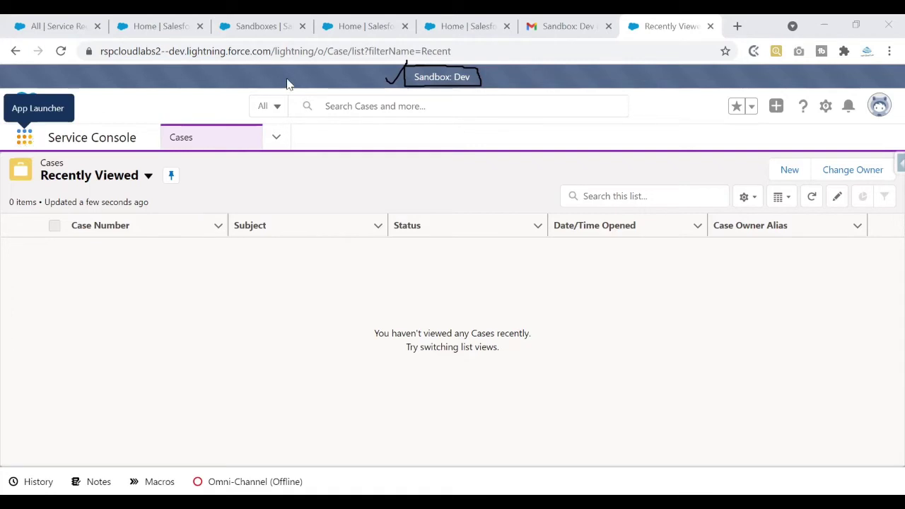
# Step: View the Service Requests list in the production org and return to the Dev sandbox
pyautogui.click(373, 33)
pyautogui.click(453, 30)
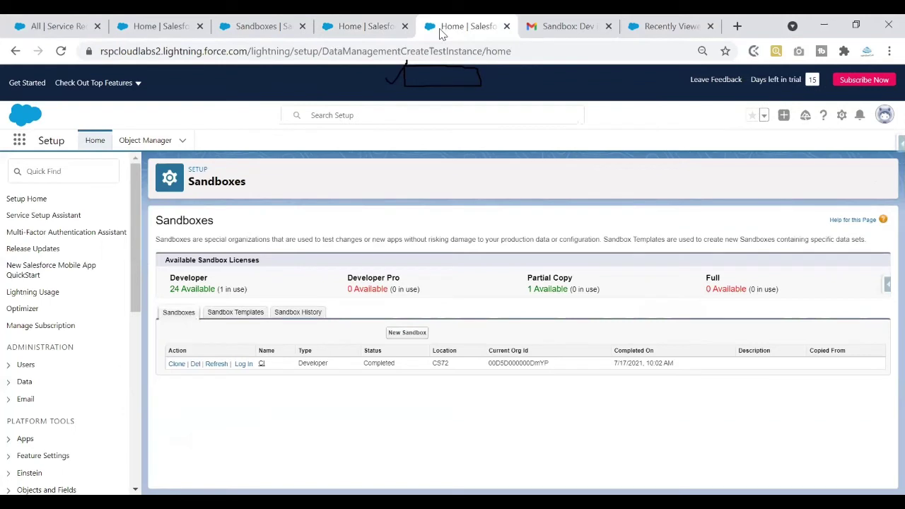
pyautogui.click(164, 32)
pyautogui.click(56, 26)
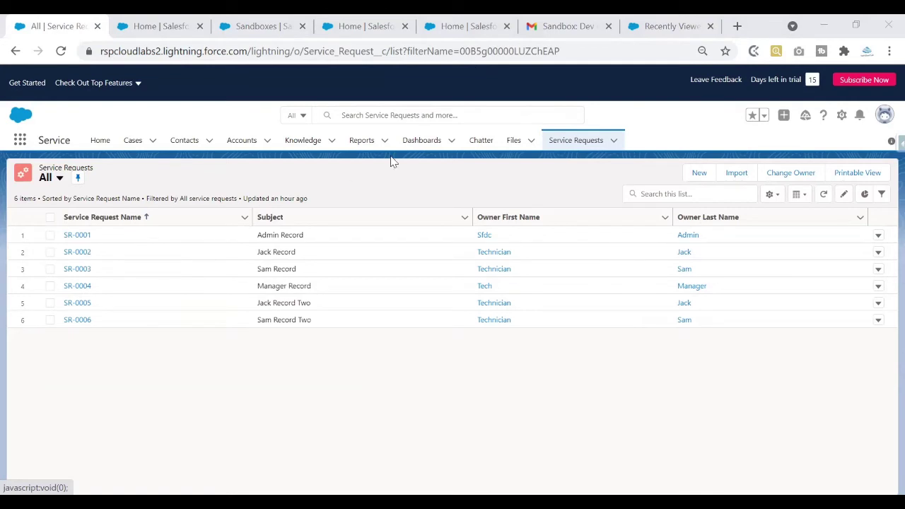
pyautogui.click(662, 28)
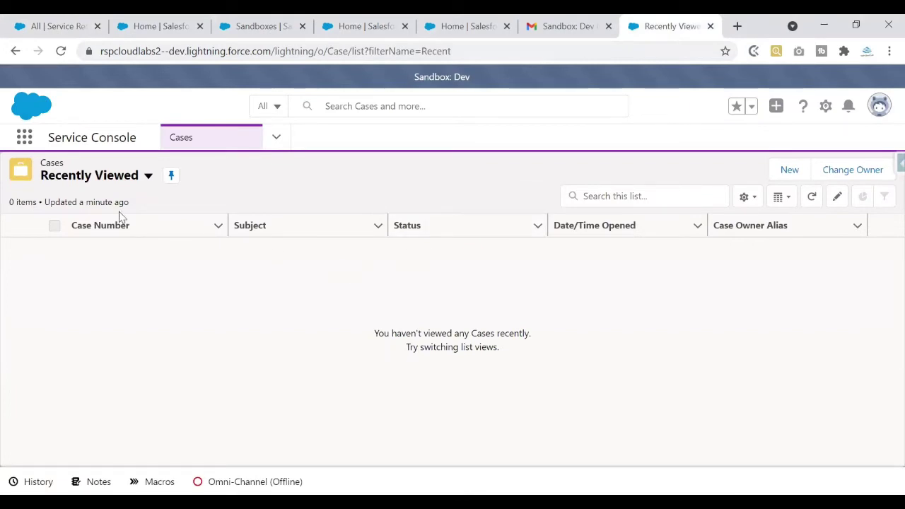
# Step: Search the Dev sandbox's apps for "serv", open the Service app and glance at the production org's Service app for comparison
pyautogui.click(24, 135)
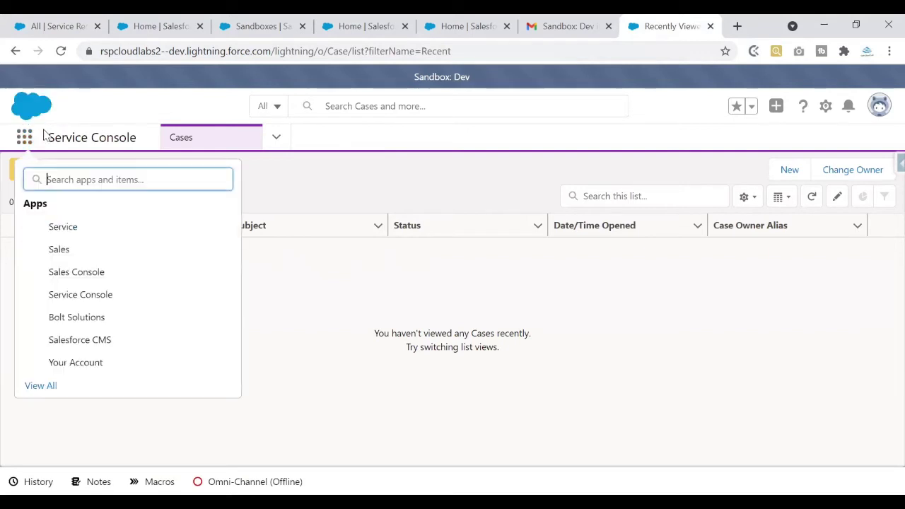
pyautogui.write('serv')
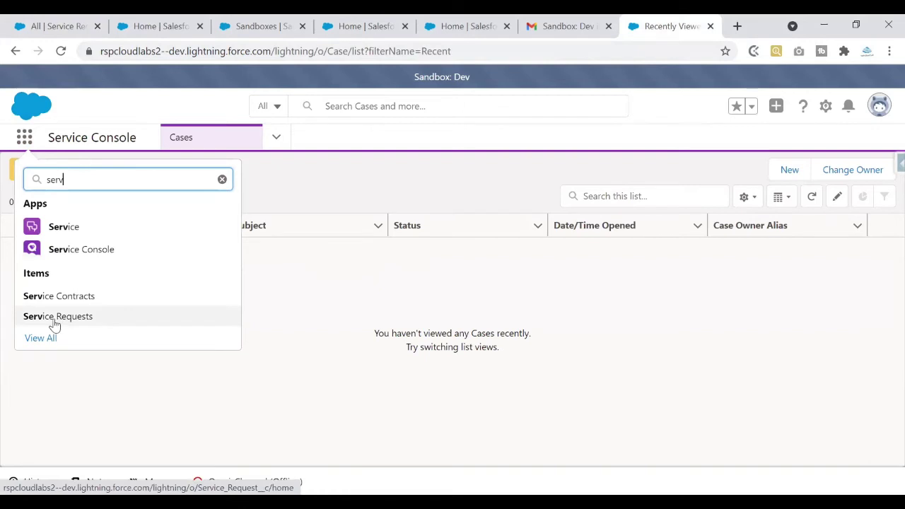
pyautogui.click(64, 228)
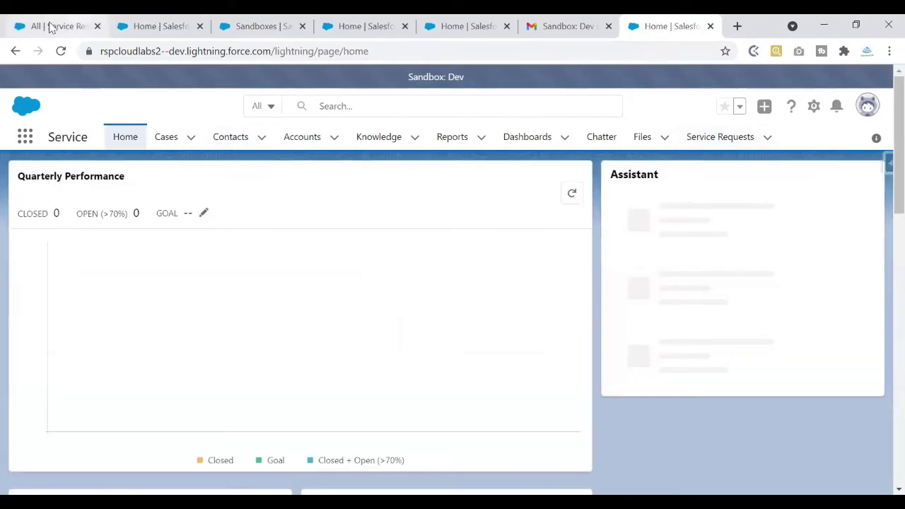
pyautogui.click(49, 26)
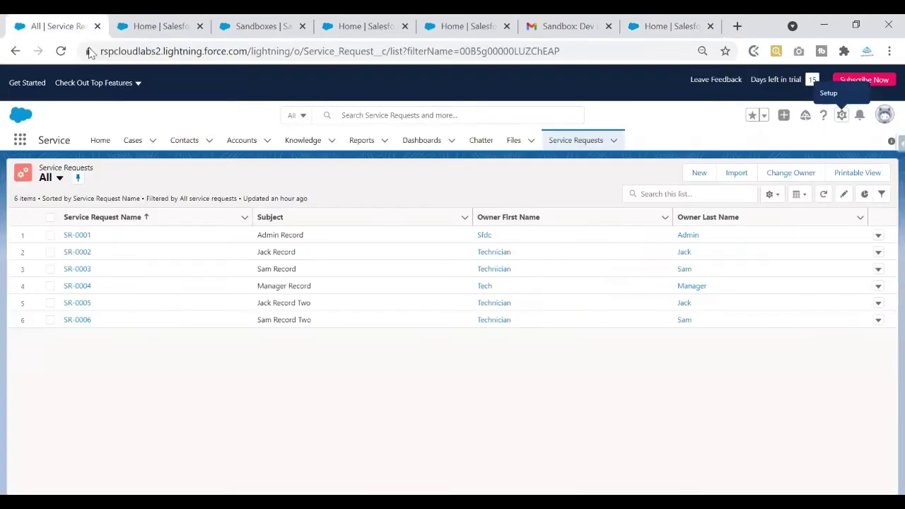
pyautogui.click(681, 26)
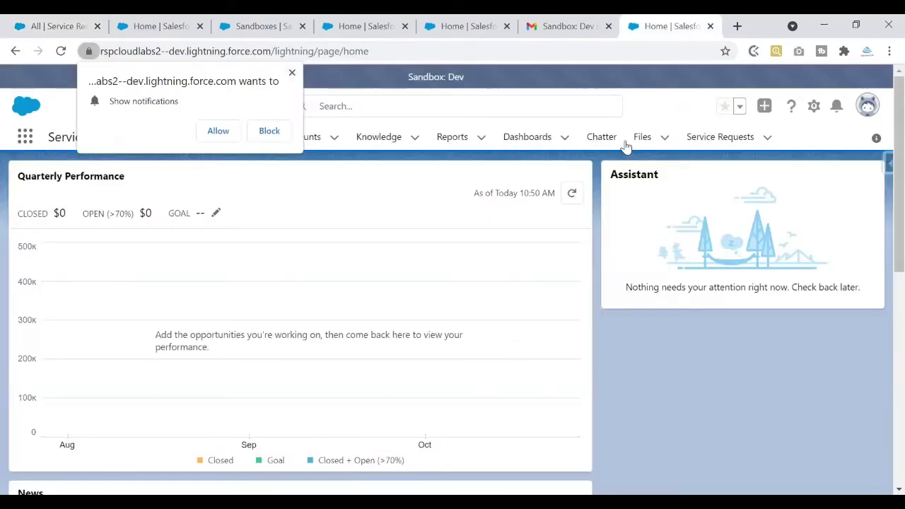
# Step: Open Service Requests in the Dev sandbox, pin the All list view and compare its records with the production list
pyautogui.click(717, 139)
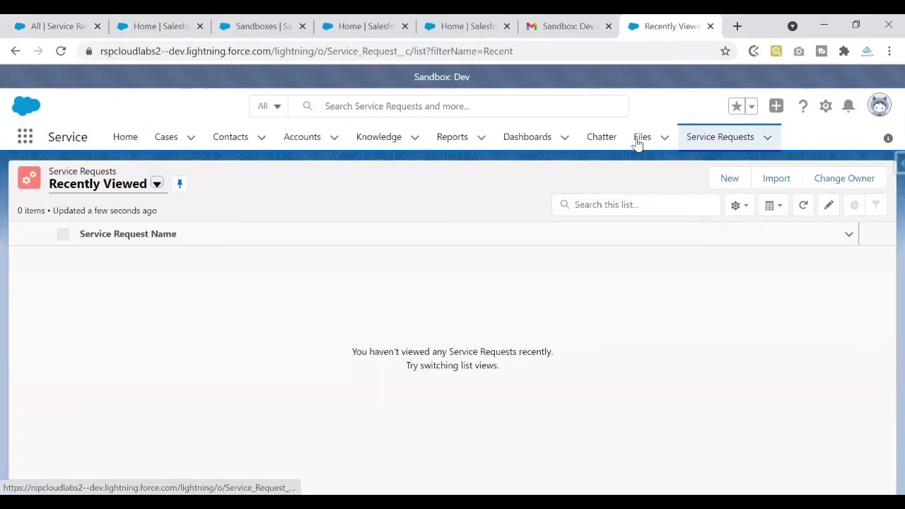
pyautogui.click(157, 188)
pyautogui.click(125, 231)
pyautogui.click(98, 184)
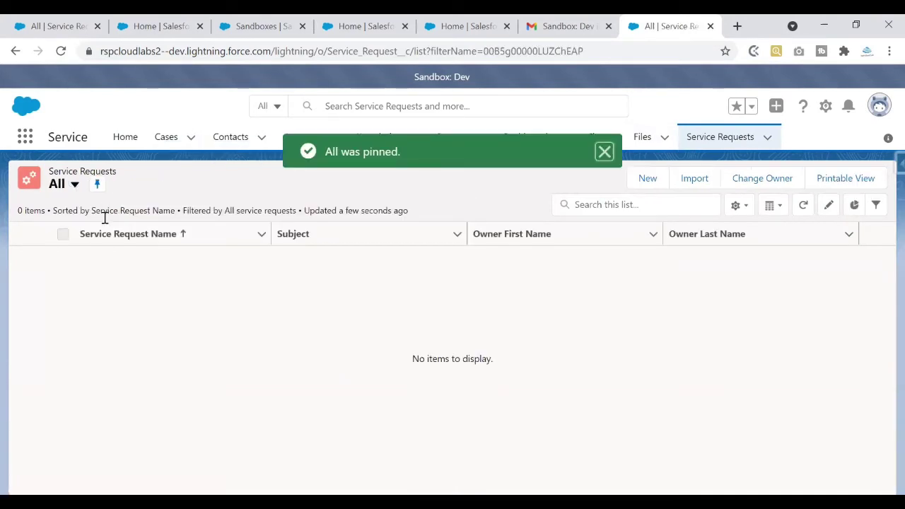
pyautogui.click(602, 156)
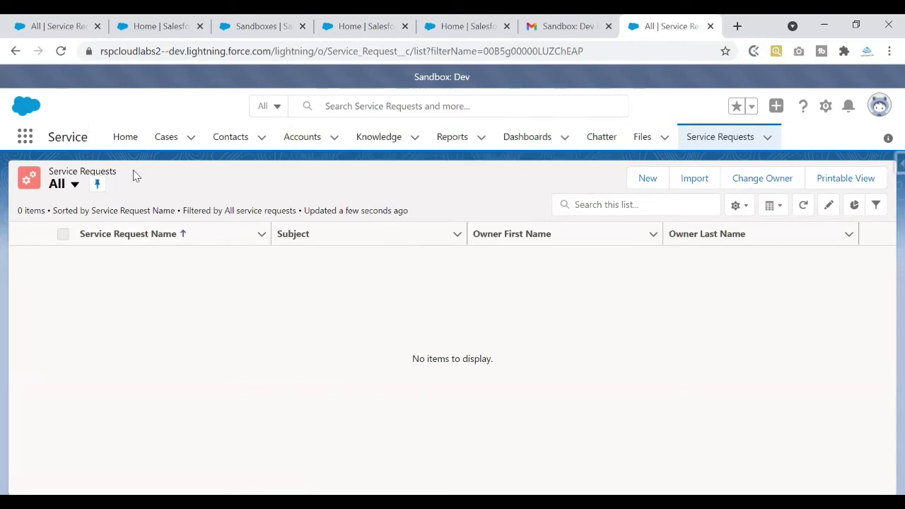
pyautogui.hotkey('ctrl', '1')
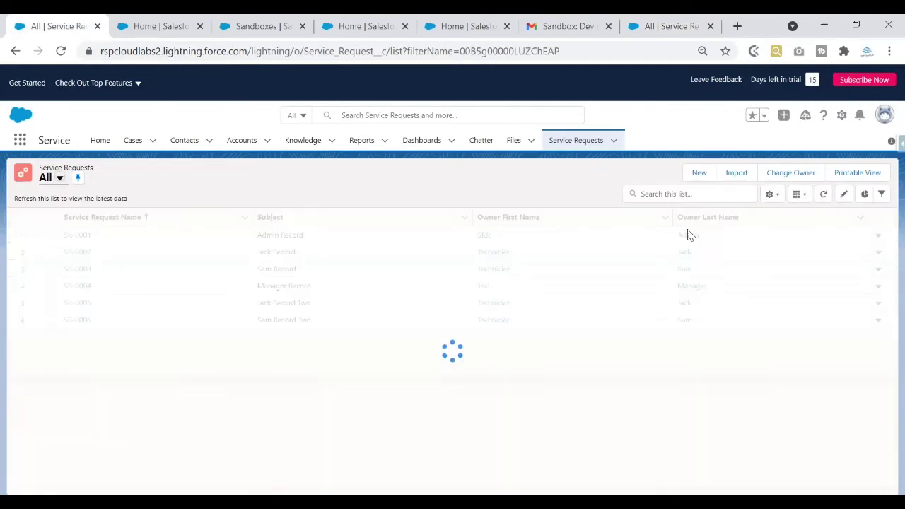
pyautogui.click(642, 31)
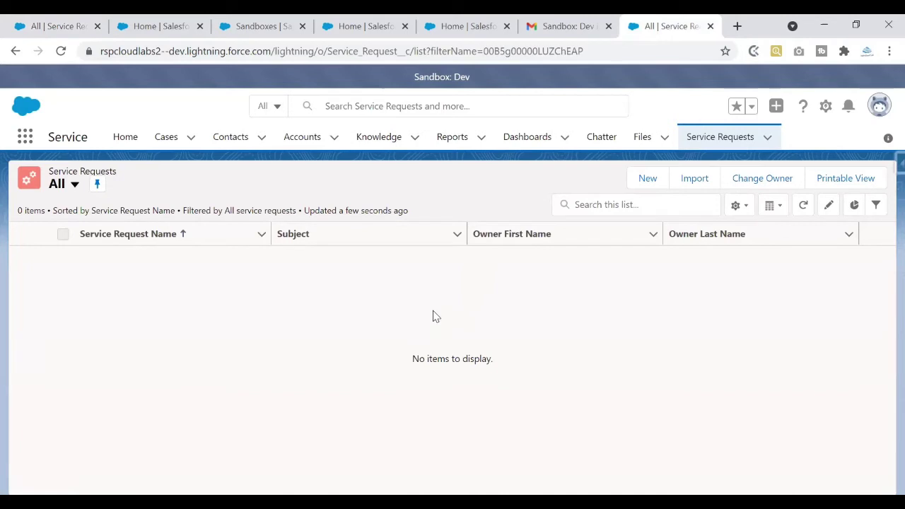
pyautogui.click(826, 108)
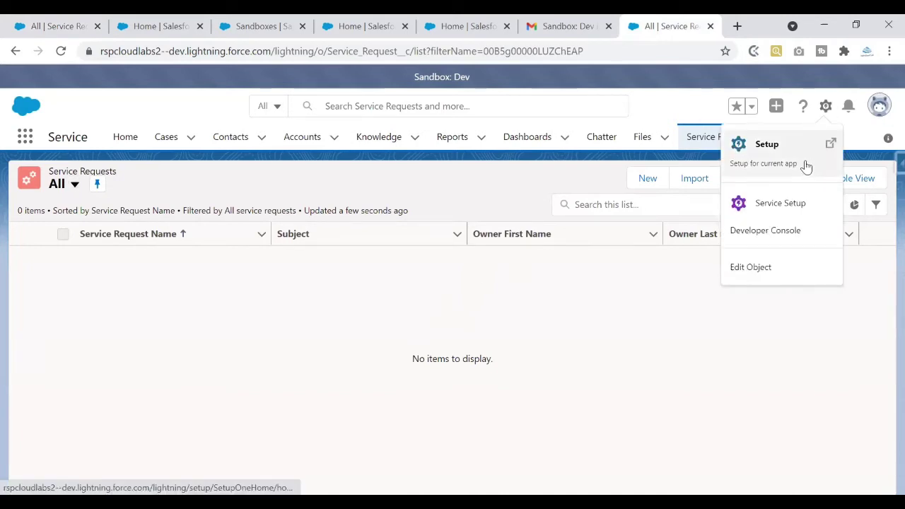
pyautogui.click(806, 165)
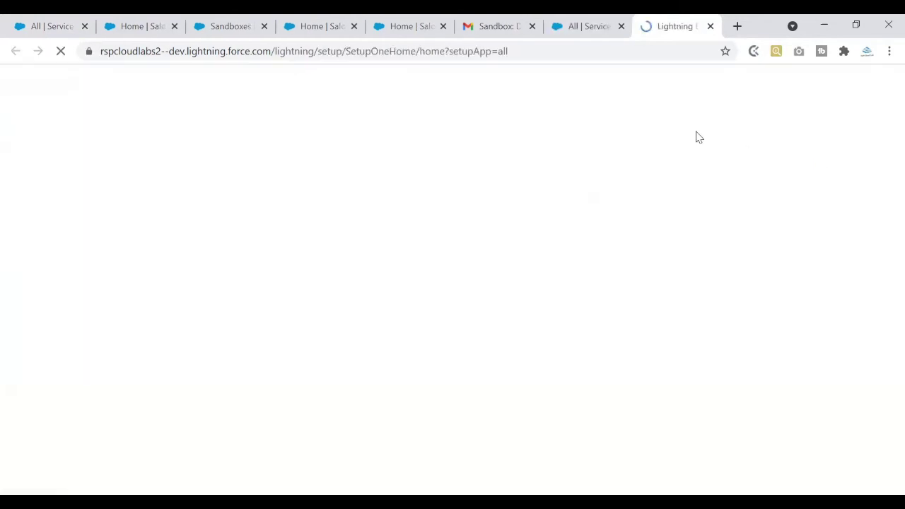
pyautogui.hotkey('ctrl', 'w')
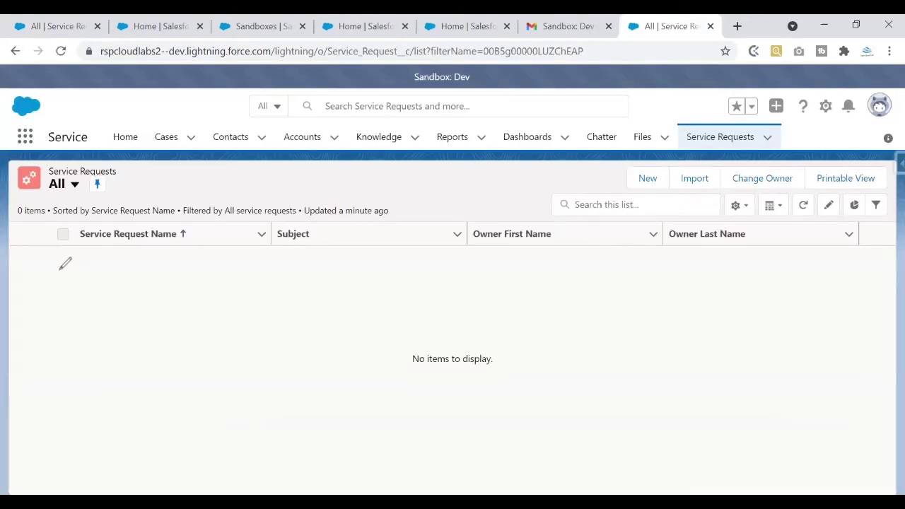
pyautogui.moveTo(43, 256); pyautogui.dragTo(34, 325)
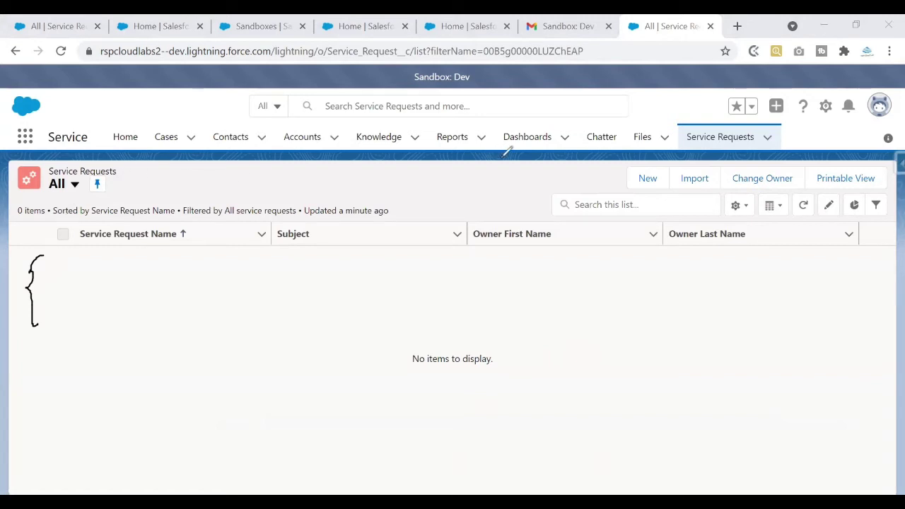
# Step: Open the Dev sandbox's Setup, search for "tabs" and check the Custom Object Tabs for Service Requests
pyautogui.click(826, 109)
pyautogui.click(798, 149)
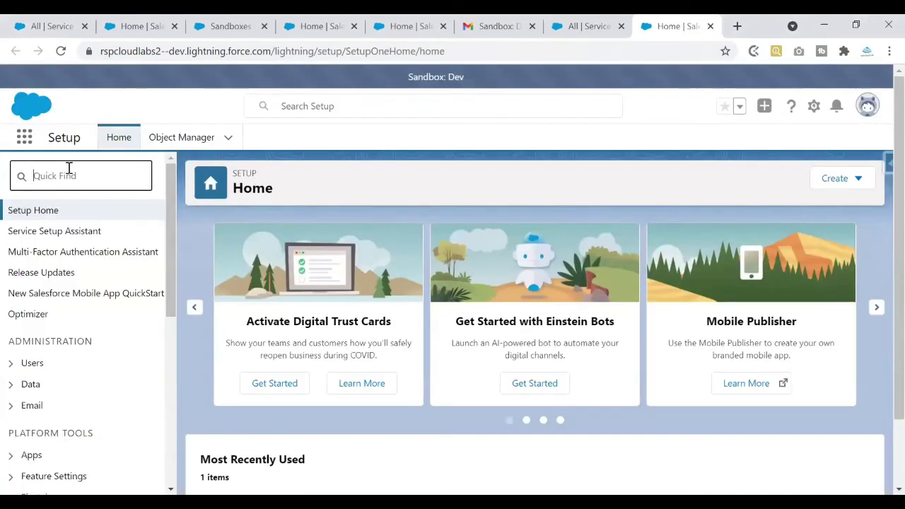
pyautogui.write('tabs')
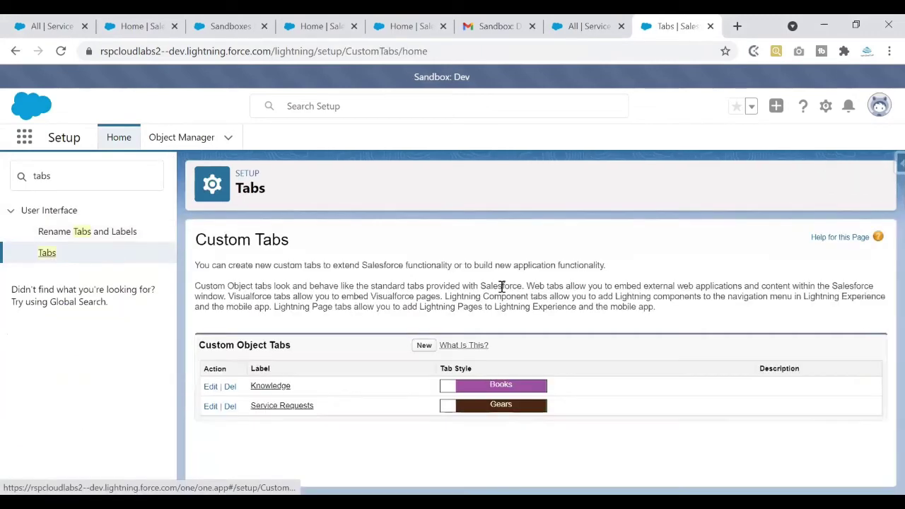
pyautogui.tripleClick(274, 405)
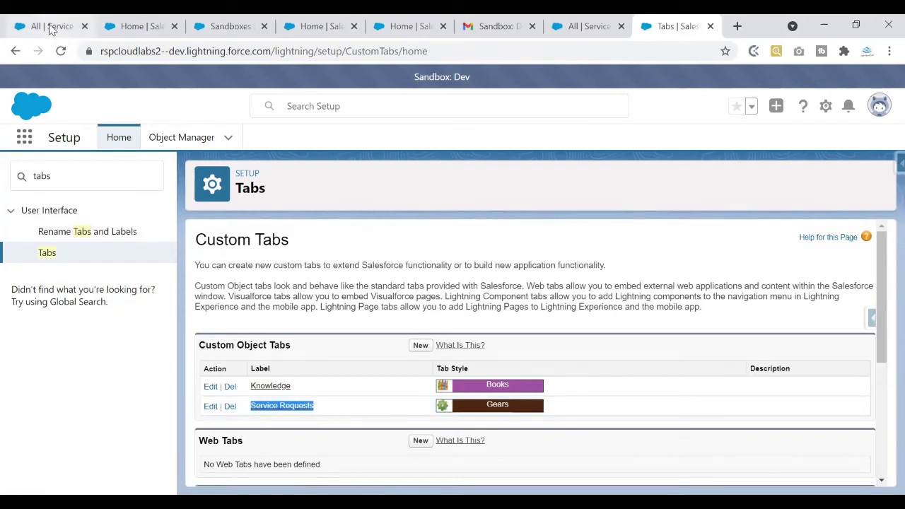
# Step: Find the Service Request object in the Dev sandbox's Object Manager and review its Fields & Relationships
pyautogui.click(172, 139)
pyautogui.click(655, 171)
pyautogui.write('serv')
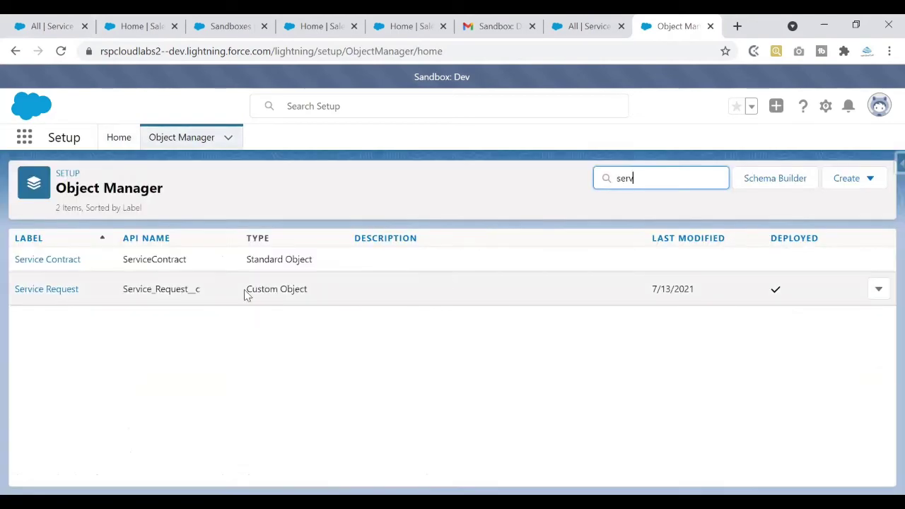
pyautogui.click(44, 298)
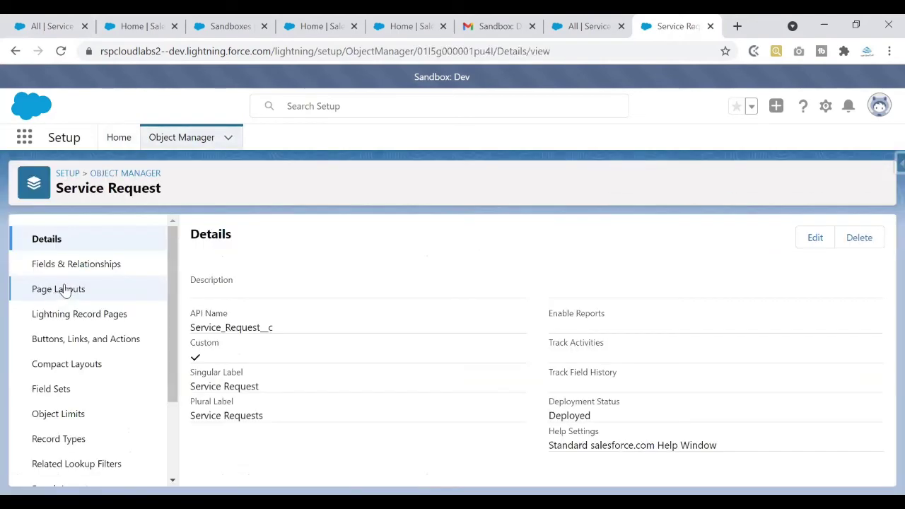
pyautogui.click(83, 266)
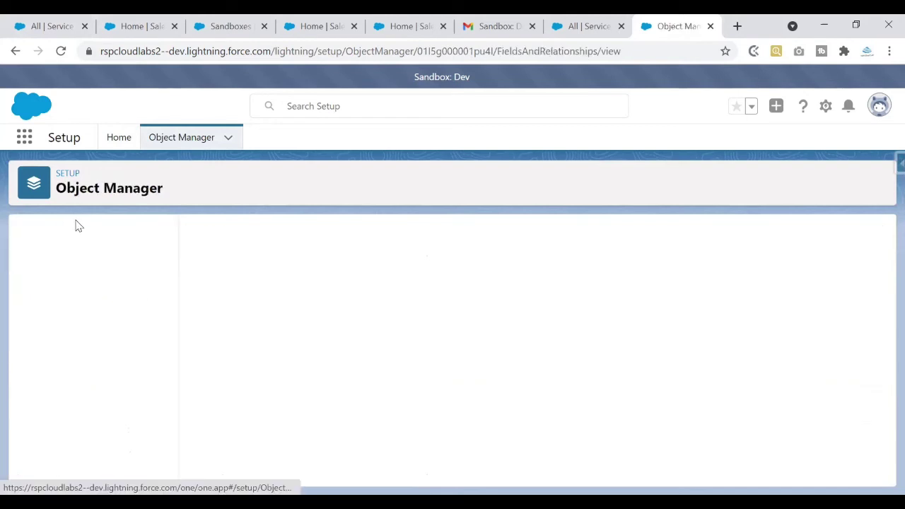
pyautogui.moveTo(884, 318); pyautogui.dragTo(884, 371)
pyautogui.scroll(2, 454, 324)
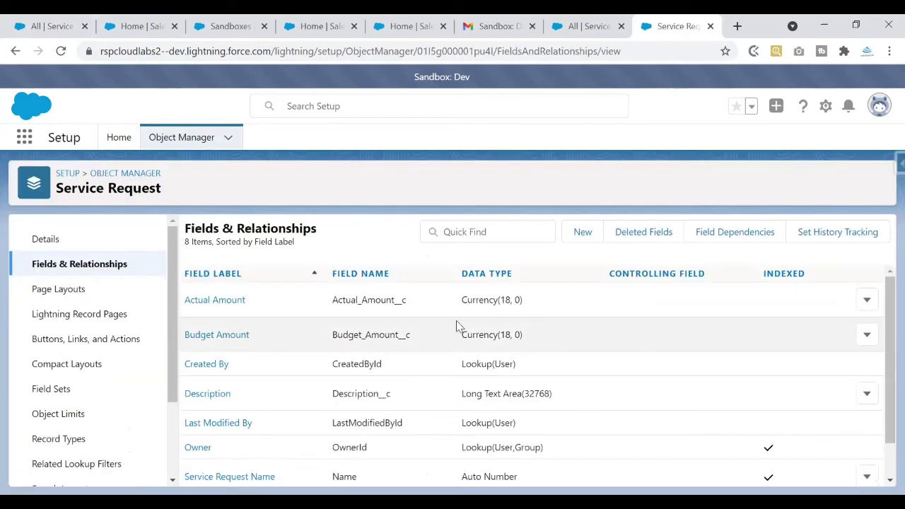
# Step: Open the production org's Setup and find the Service Request object's Fields & Relationships in Object Manager
pyautogui.hotkey('ctrl', '1')
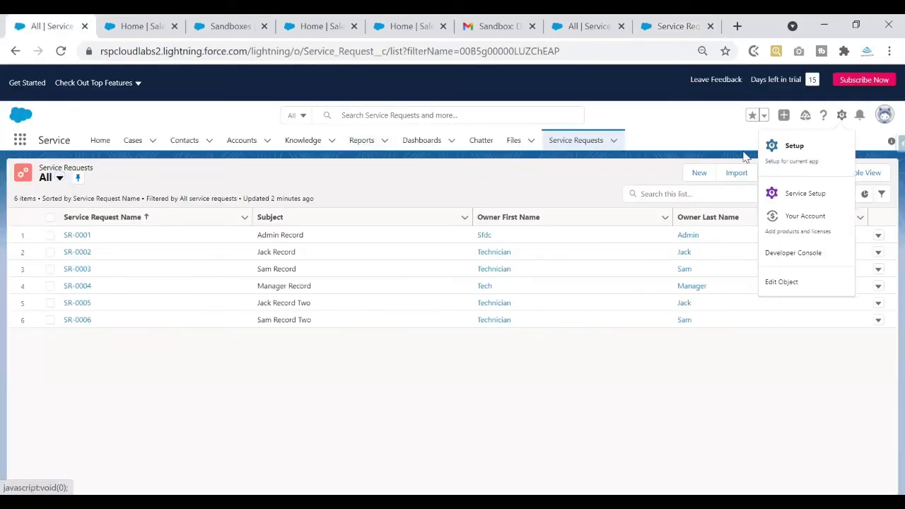
pyautogui.click(830, 146)
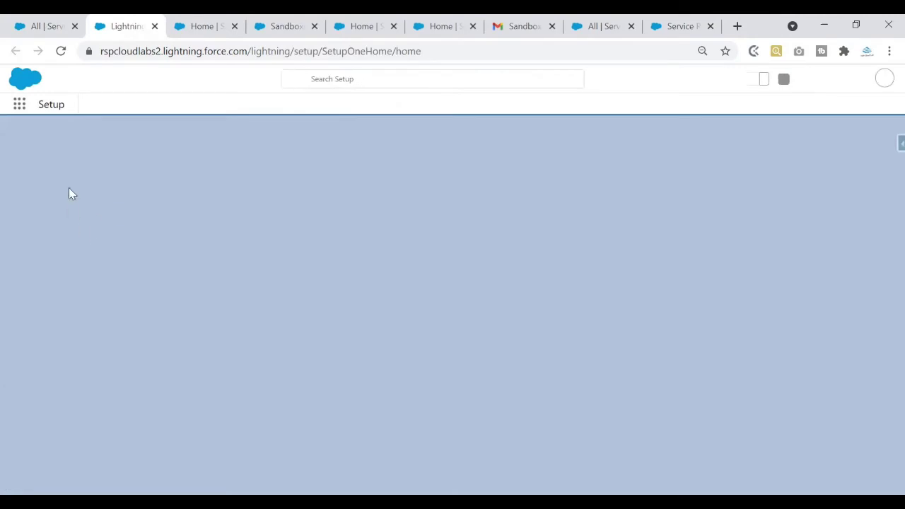
pyautogui.click(170, 142)
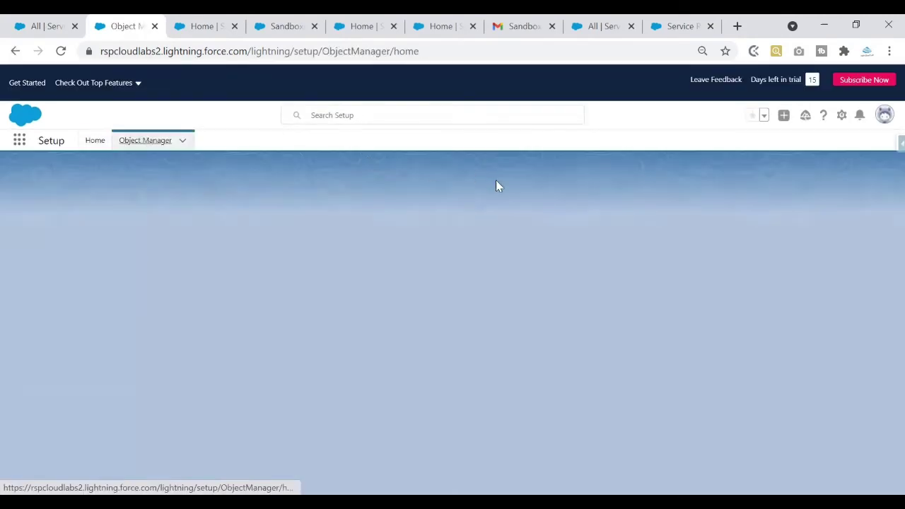
pyautogui.click(707, 177)
pyautogui.write('ser')
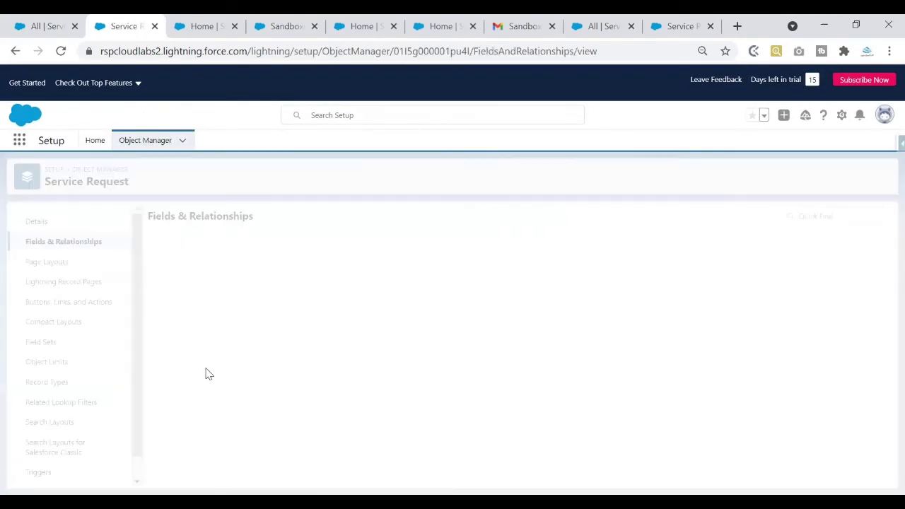
# Step: Return to the Dev sandbox's Service Request fields and look through the whole list to compare it with production
pyautogui.click(683, 24)
pyautogui.scroll(-1, 884, 327)
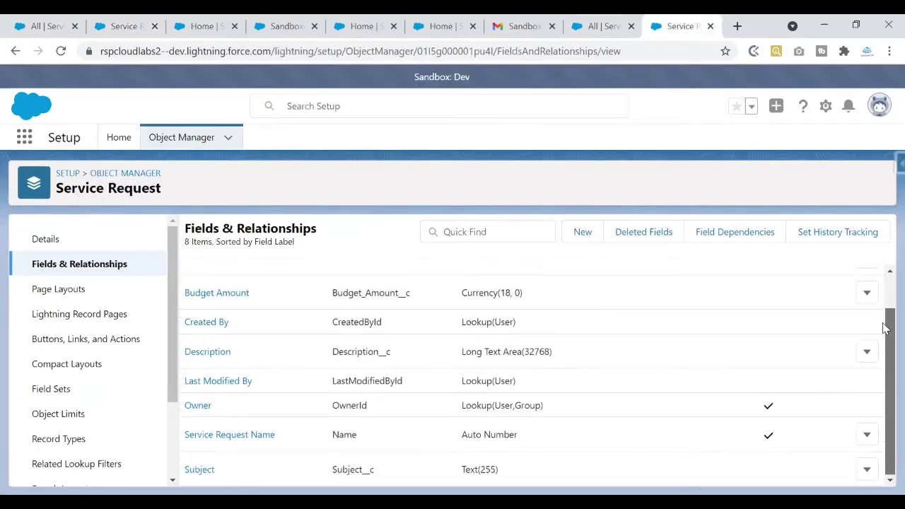
pyautogui.scroll(1, 863, 304)
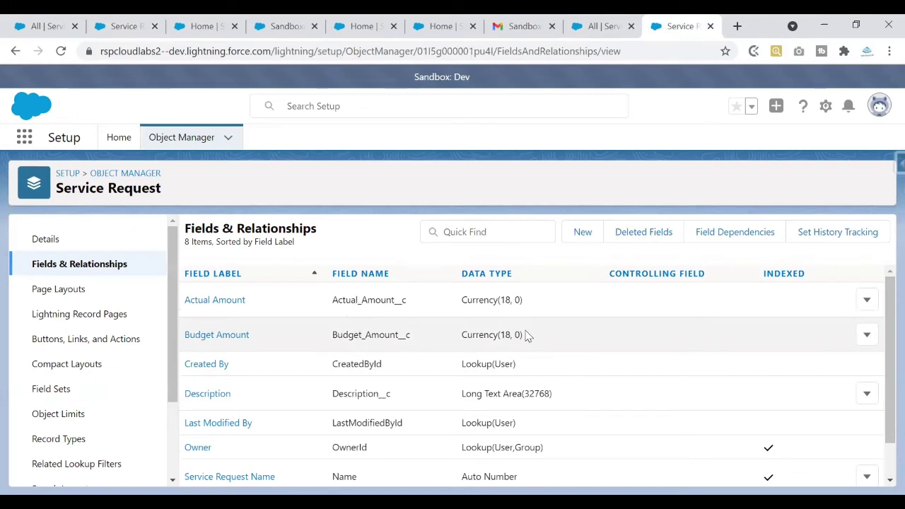
# Step: Check the sandbox name above the Service Requests list and read the production Sandboxes page's note on avoiding damage to production data or configuration
pyautogui.click(602, 26)
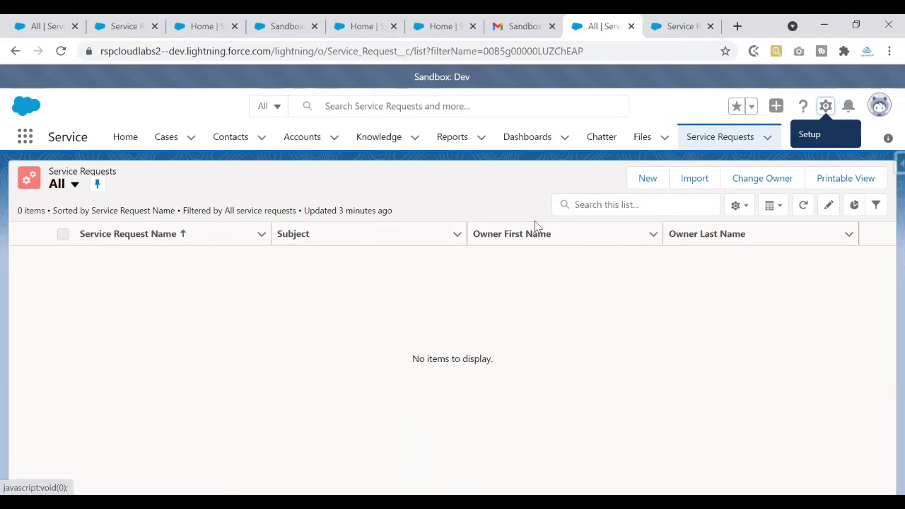
pyautogui.doubleClick(480, 79)
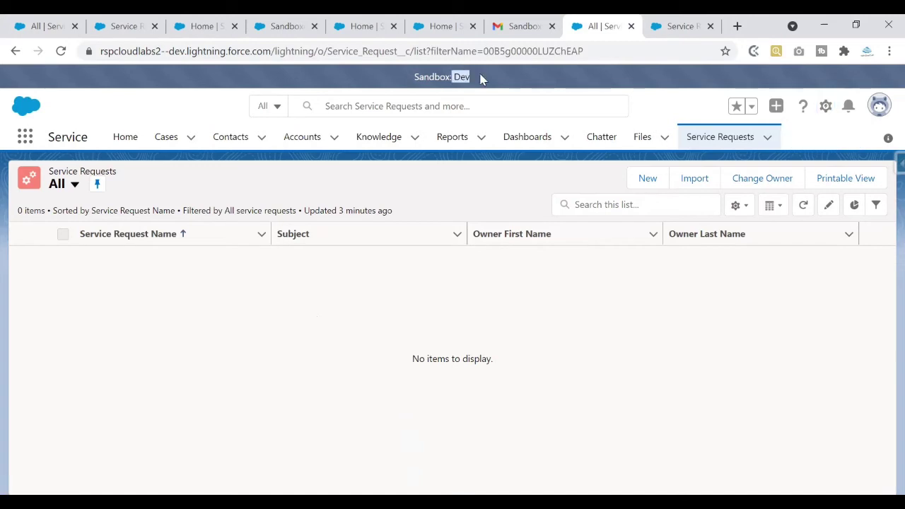
pyautogui.hotkey('ctrl', '4')
pyautogui.moveTo(155, 239); pyautogui.dragTo(598, 240)
pyautogui.click(461, 242)
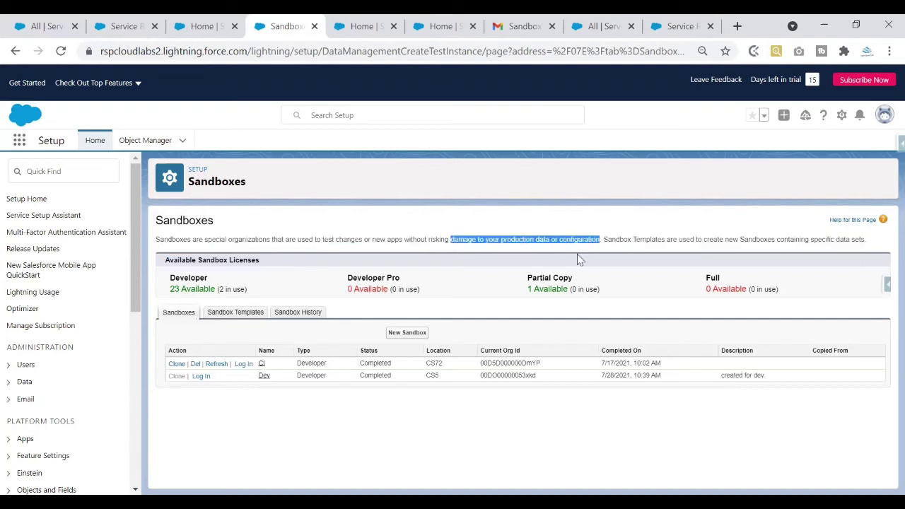
# Step: Go back to the Dev sandbox's Service Requests list and view it under the sandbox banner
pyautogui.click(605, 26)
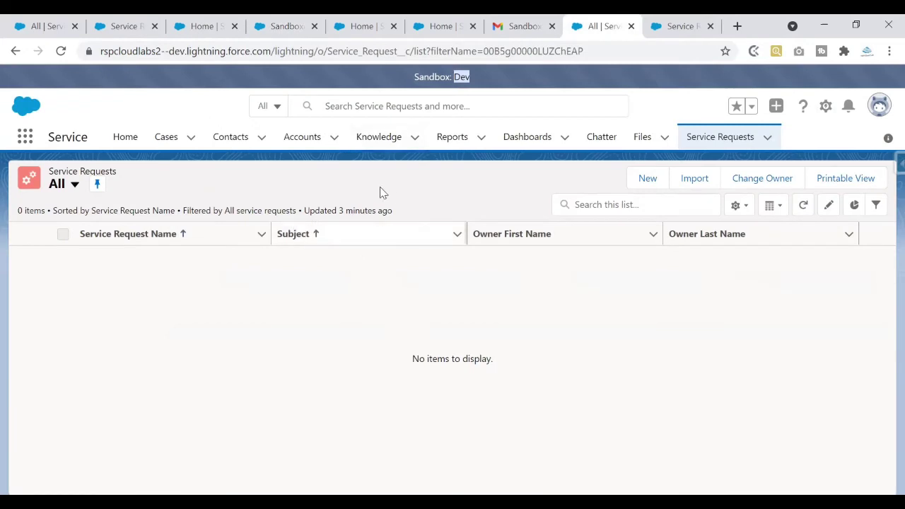
pyautogui.click(475, 82)
pyautogui.click(414, 316)
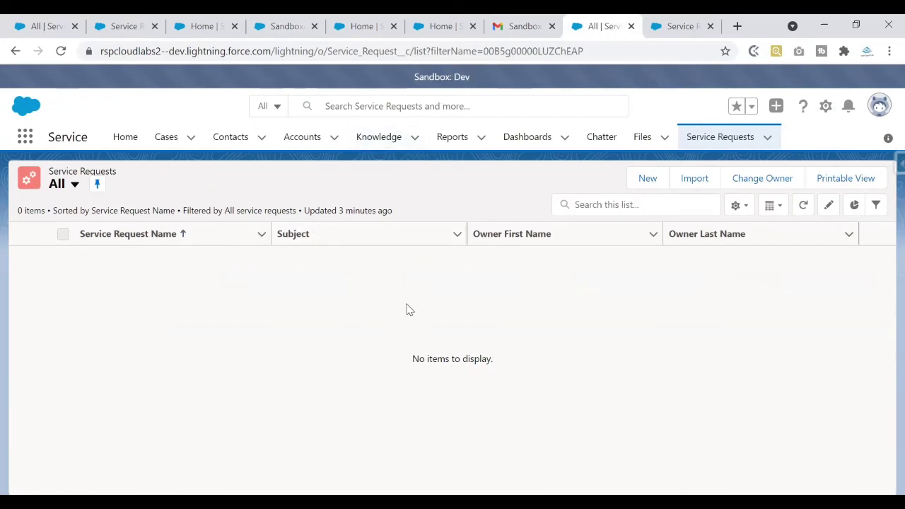
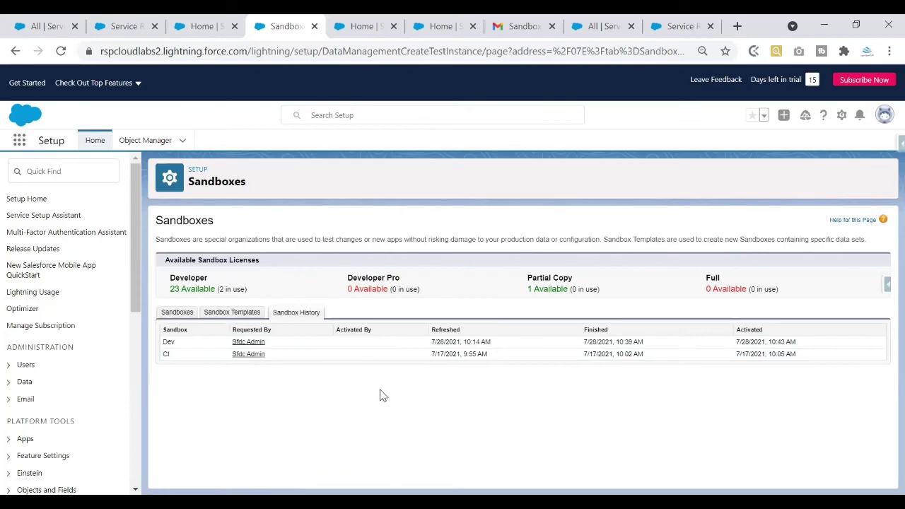
# Step: Start a new sandbox template in the production org and dismiss the Recycle Bin hint
pyautogui.click(235, 312)
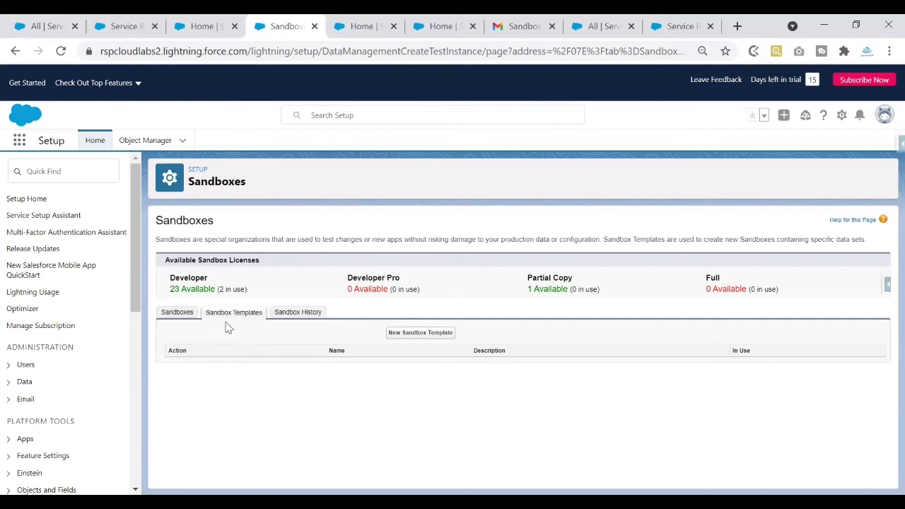
pyautogui.click(413, 337)
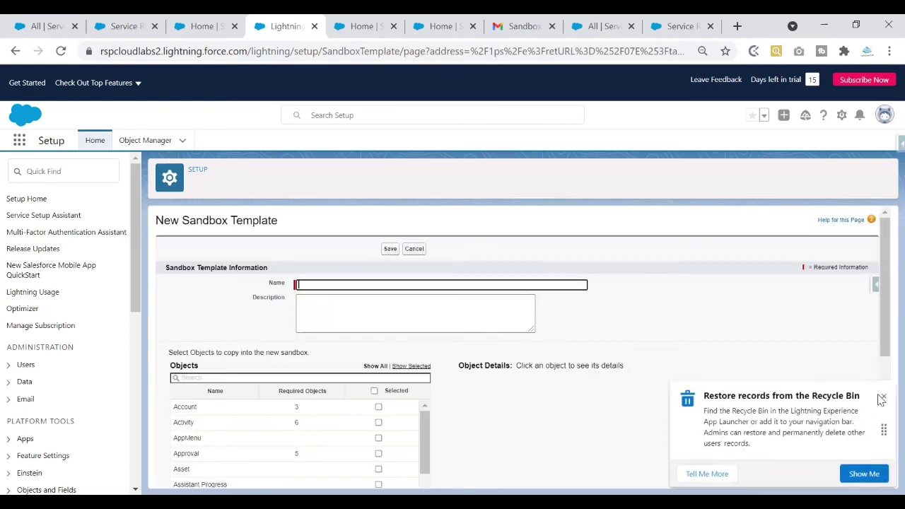
pyautogui.click(879, 401)
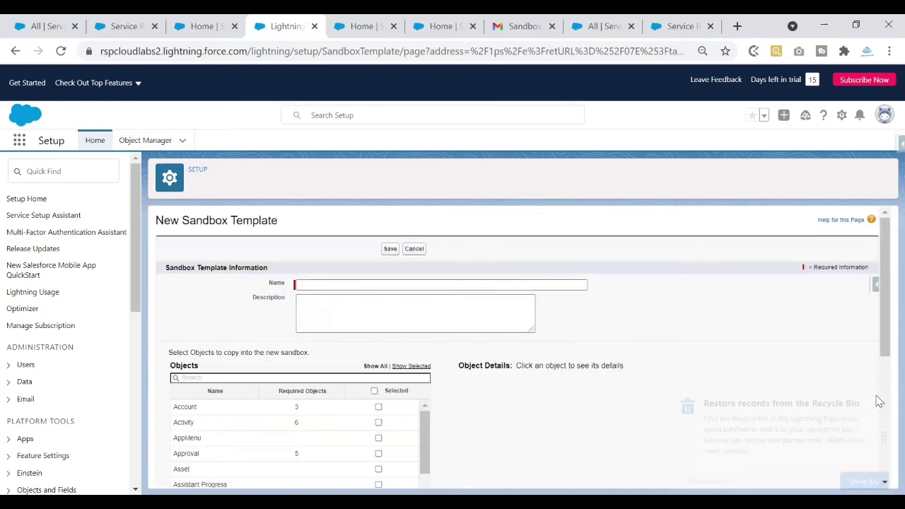
# Step: Name the template QASandboxTemplate and describe it as "created for the QA sandbox."
pyautogui.click(314, 286)
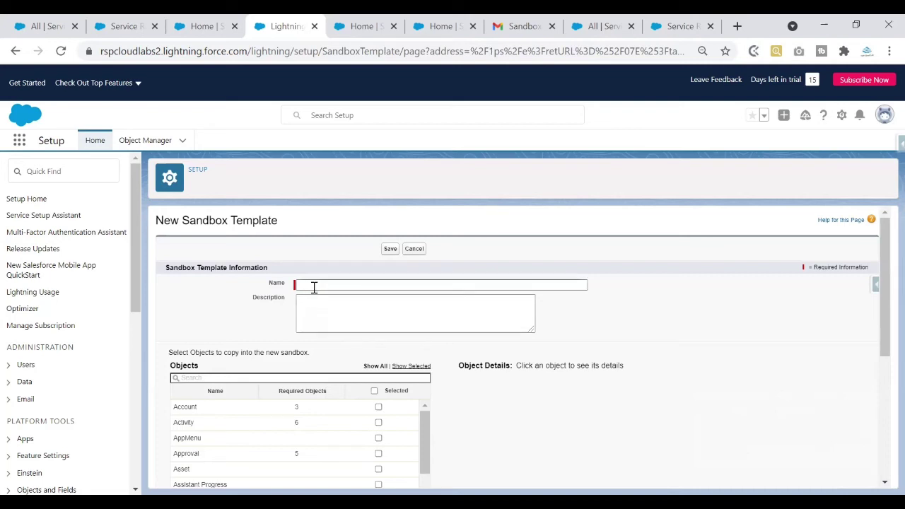
pyautogui.click(301, 283)
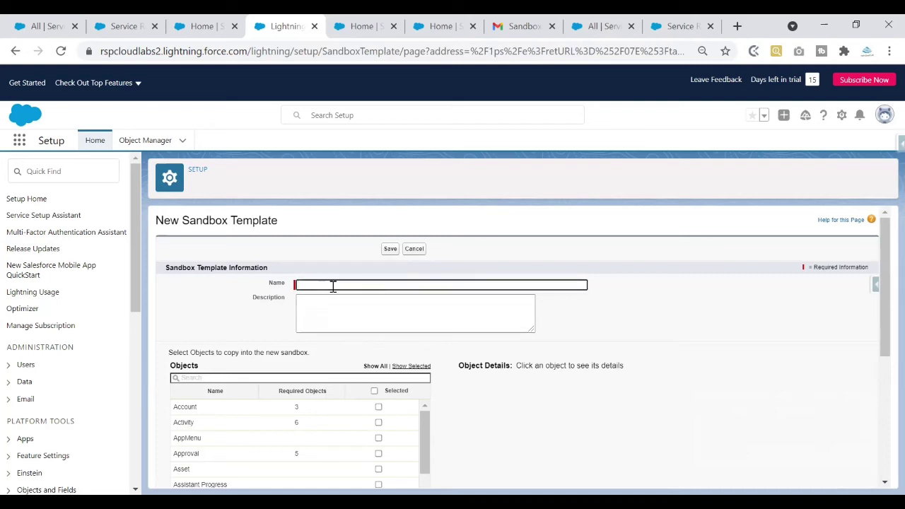
pyautogui.click(306, 306)
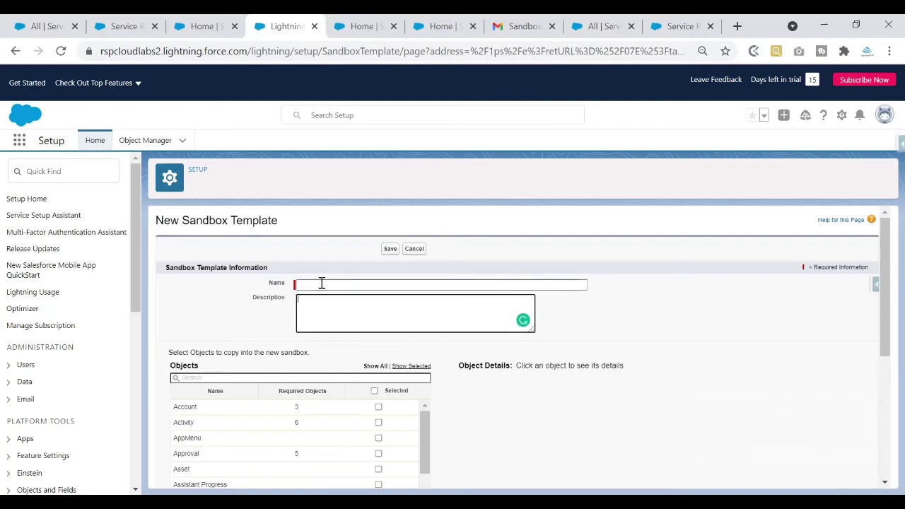
pyautogui.click(314, 284)
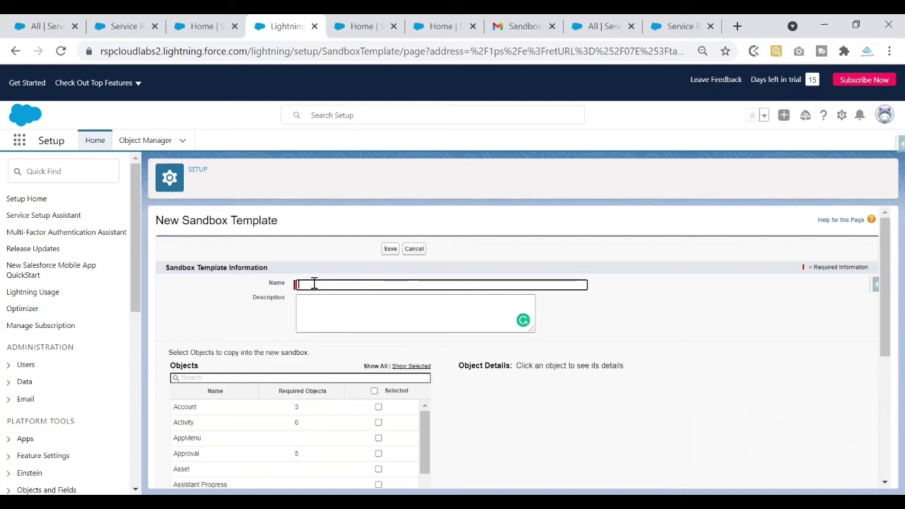
pyautogui.write('QASand')
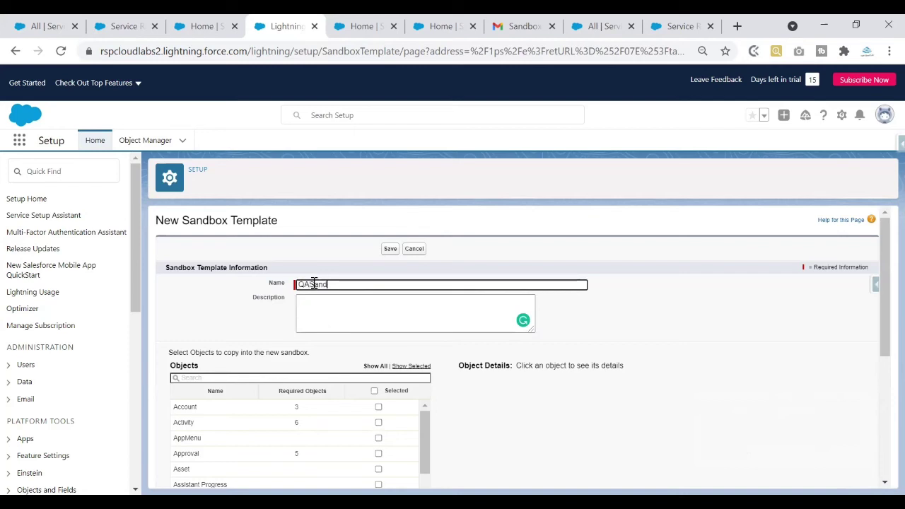
pyautogui.write('boxTempla')
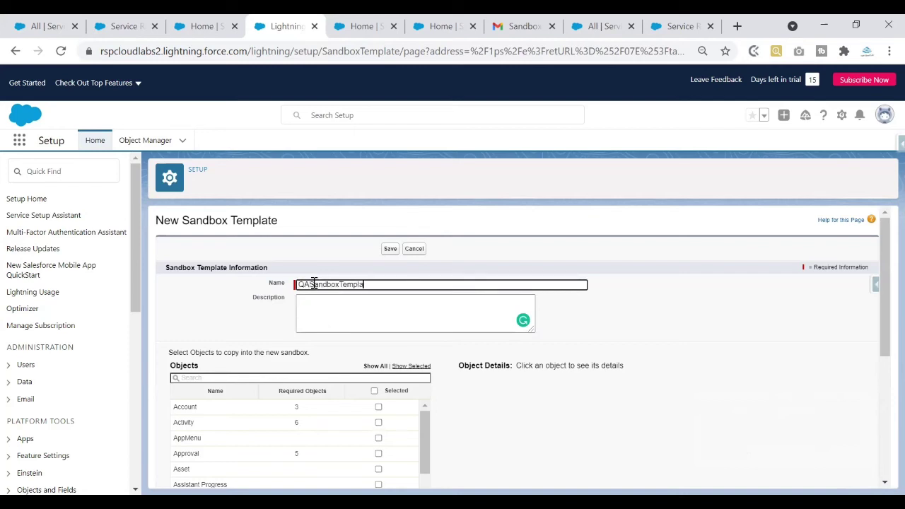
pyautogui.write('te')
pyautogui.click(305, 306)
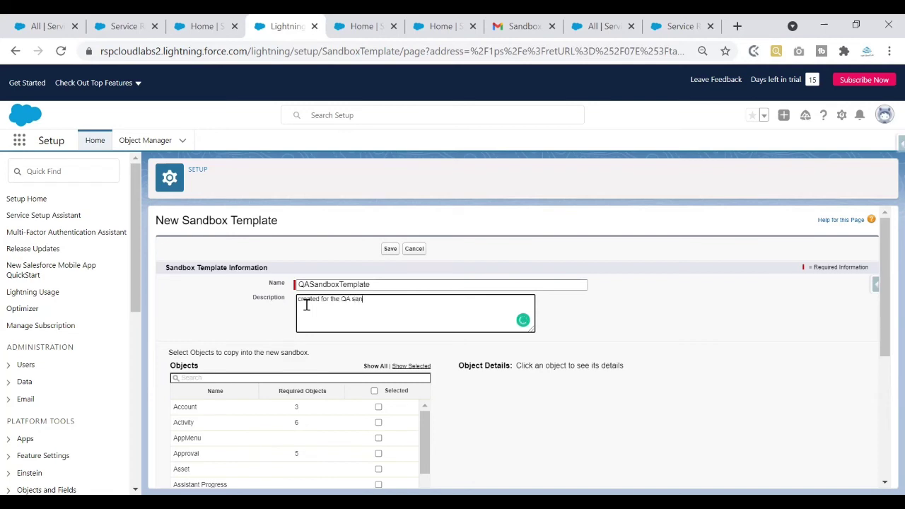
pyautogui.write('created for the QA sandbox')
# Step: Search the template's objects for "ser" and include Service_Request__c in the data to copy
pyautogui.moveTo(885, 254); pyautogui.dragTo(882, 297)
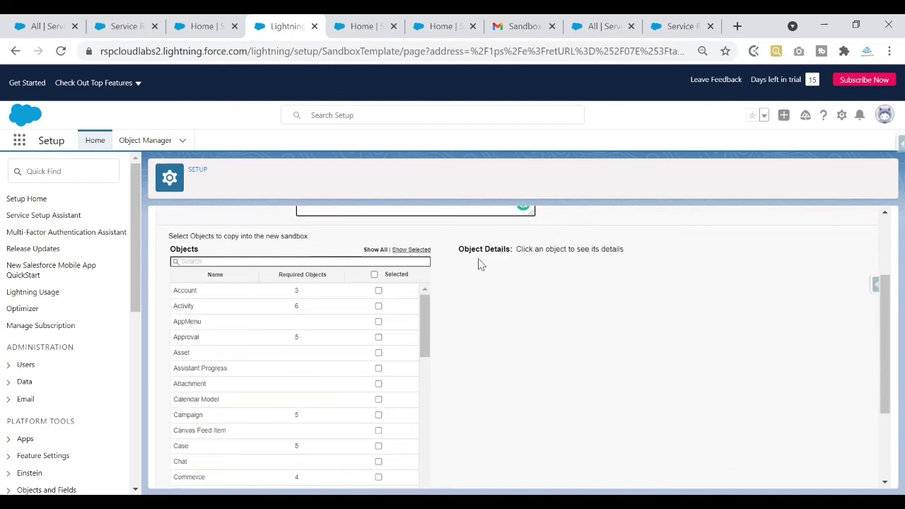
pyautogui.moveTo(189, 237); pyautogui.dragTo(320, 243)
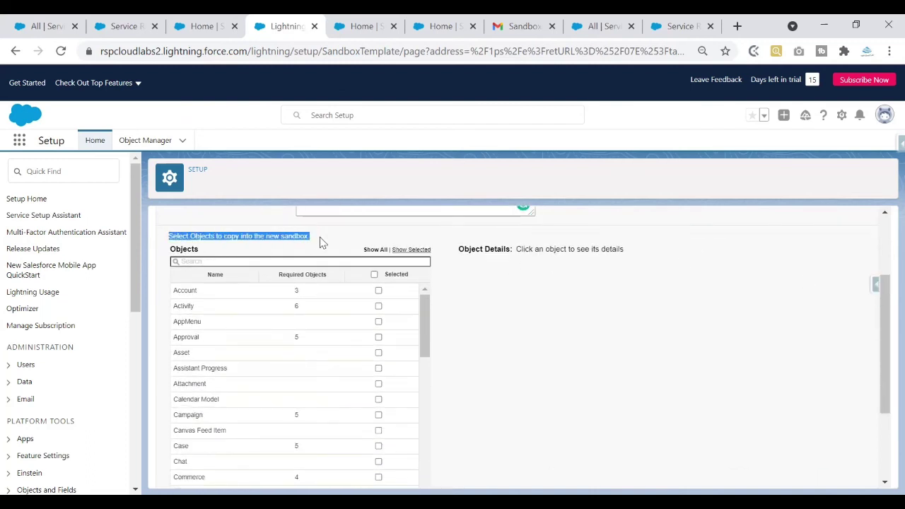
pyautogui.click(286, 260)
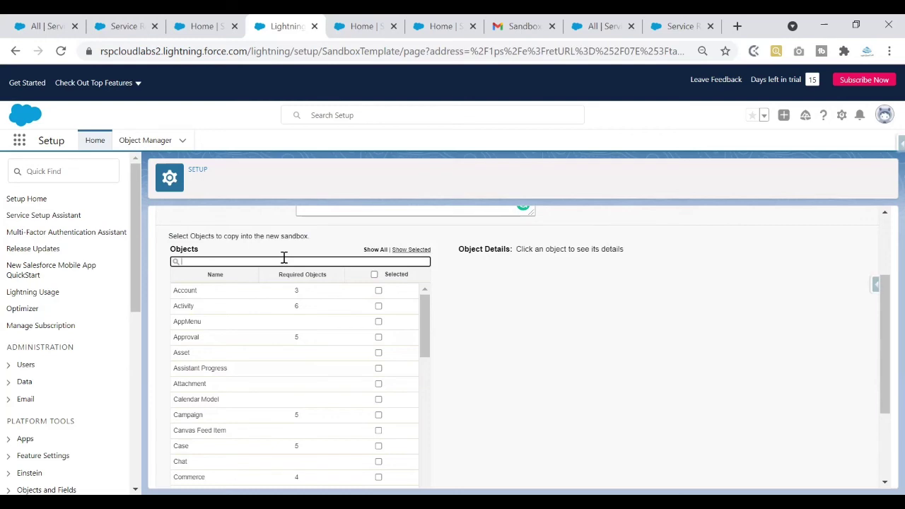
pyautogui.write('ser')
pyautogui.moveTo(173, 430); pyautogui.dragTo(237, 434)
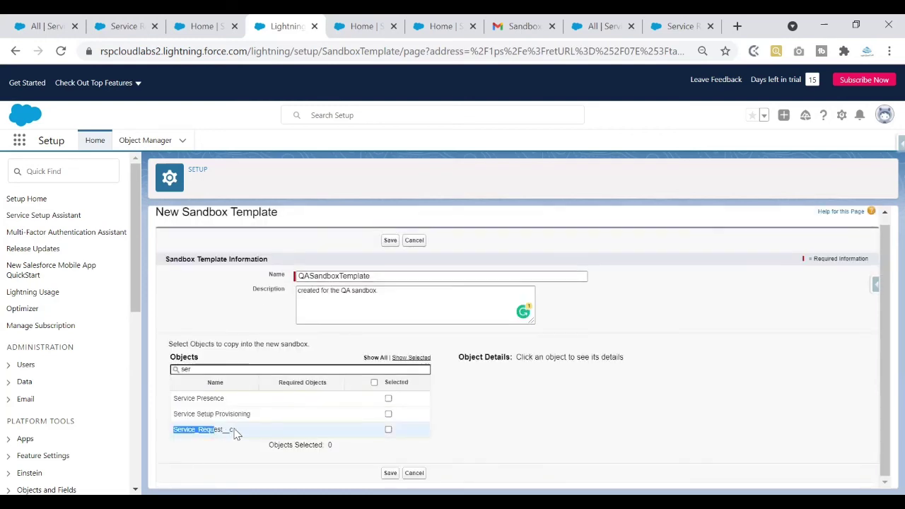
pyautogui.doubleClick(237, 433)
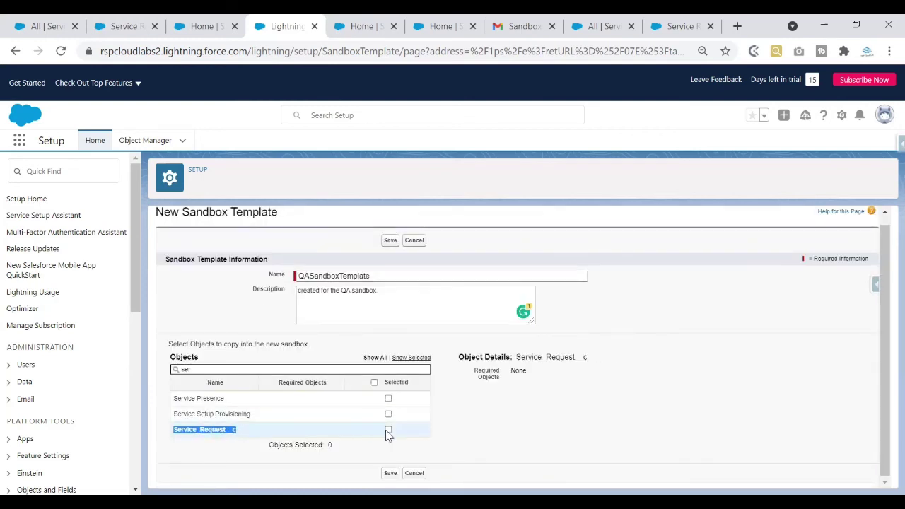
pyautogui.click(388, 430)
# Step: Find the Account object with the search "accou", select it for the template and examine its required objects
pyautogui.moveTo(198, 369); pyautogui.dragTo(175, 369)
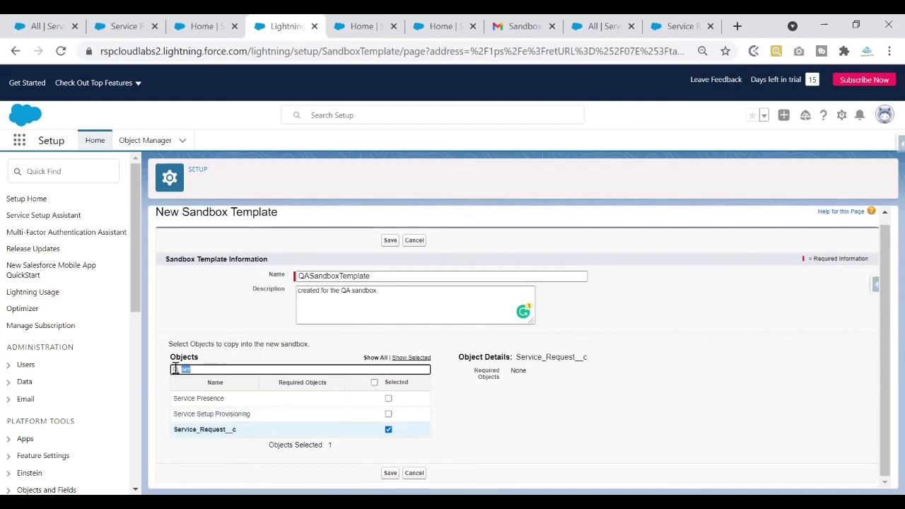
pyautogui.press('BackSpace')
pyautogui.write('acc')
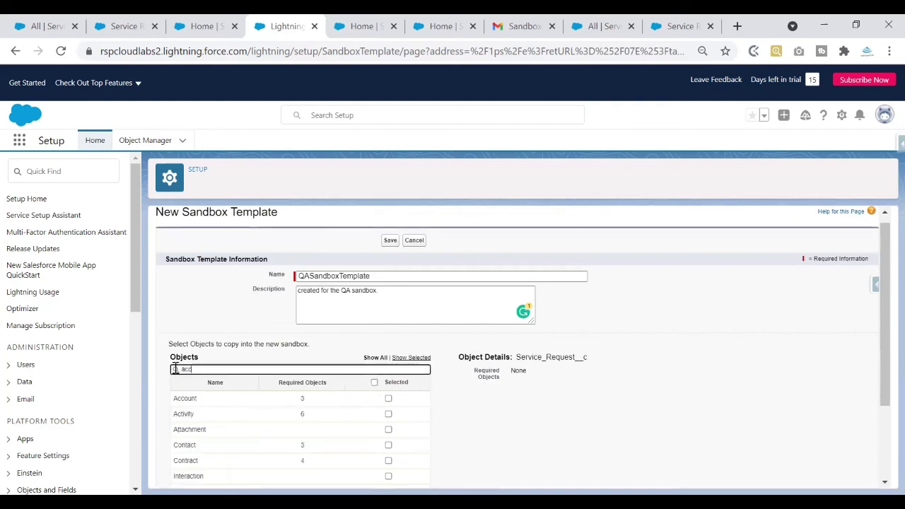
pyautogui.write('ou')
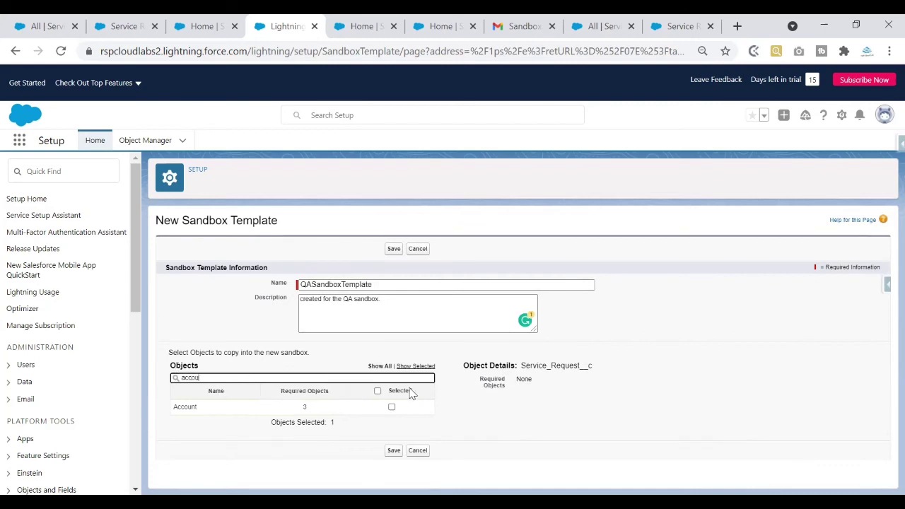
pyautogui.click(392, 407)
pyautogui.moveTo(212, 409); pyautogui.dragTo(176, 409)
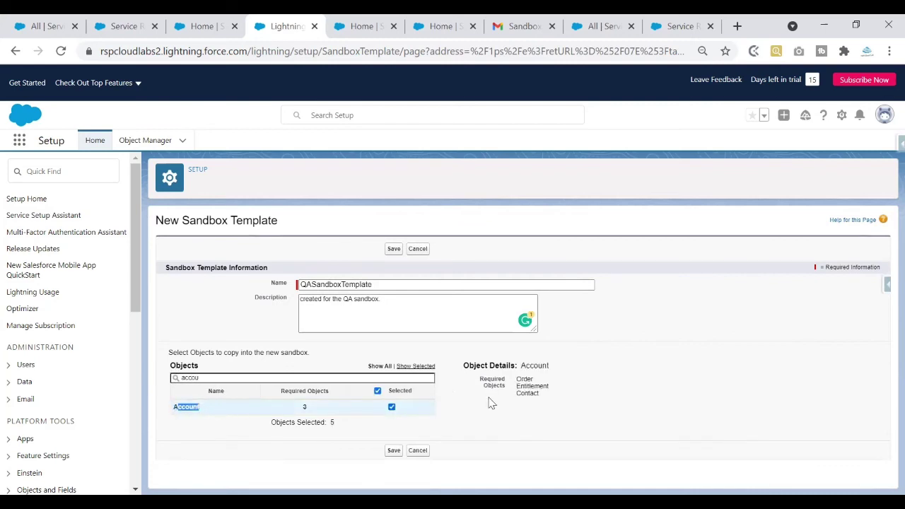
pyautogui.moveTo(517, 377); pyautogui.dragTo(550, 398)
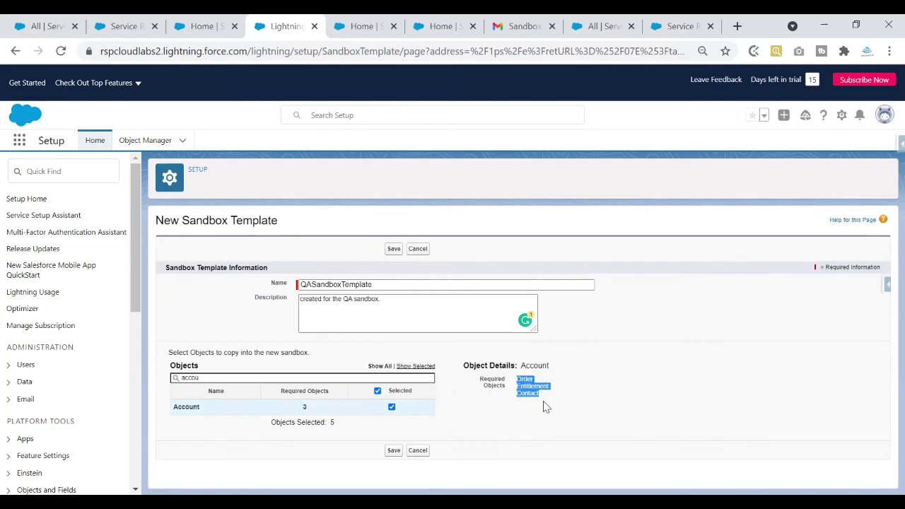
# Step: Remove Account and its required objects from the template selection and clear the object search
pyautogui.click(391, 406)
pyautogui.click(503, 351)
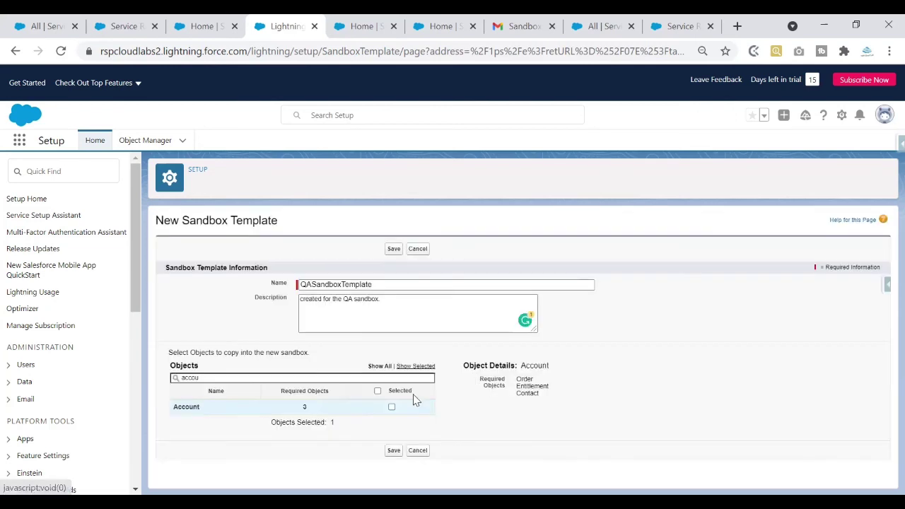
pyautogui.moveTo(290, 377); pyautogui.dragTo(180, 377)
pyautogui.press('BackSpace')
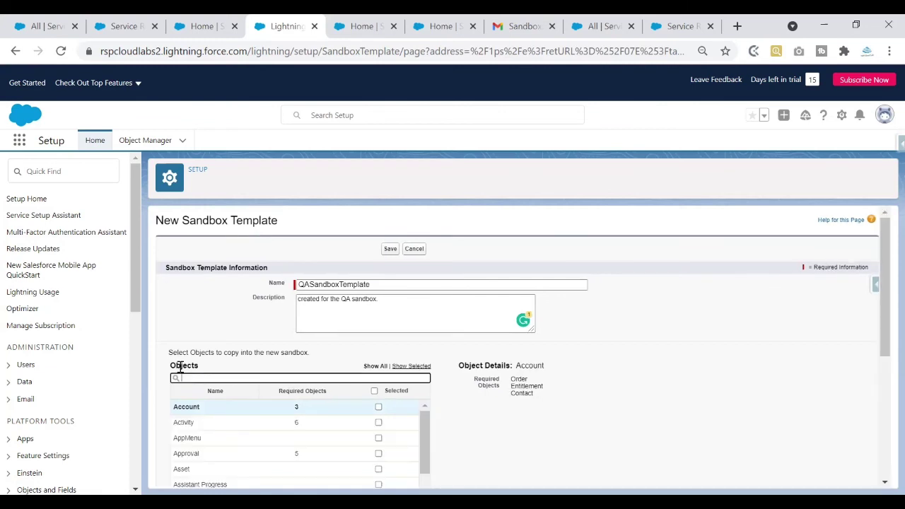
# Step: Check that Service_Request__c is selected in the full object list and save the sandbox template
pyautogui.moveTo(882, 286); pyautogui.dragTo(884, 358)
pyautogui.moveTo(424, 276); pyautogui.dragTo(427, 455)
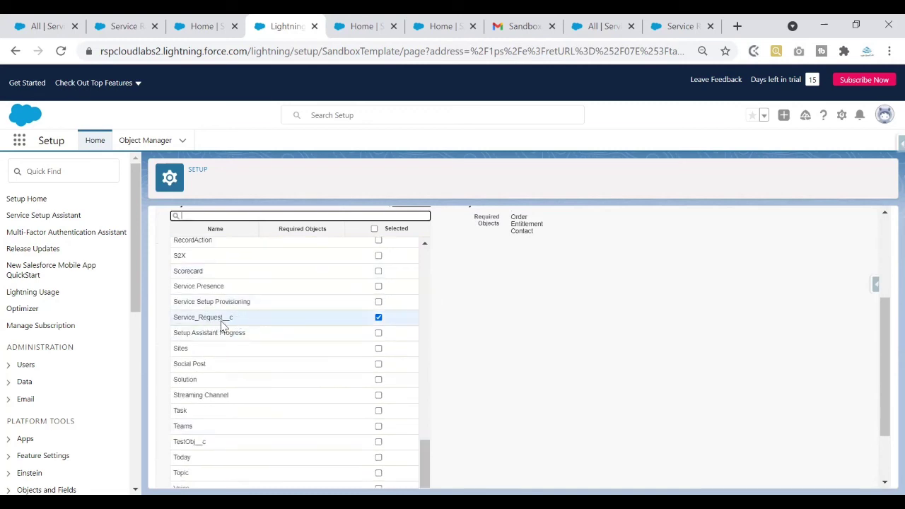
pyautogui.moveTo(884, 309); pyautogui.dragTo(883, 373)
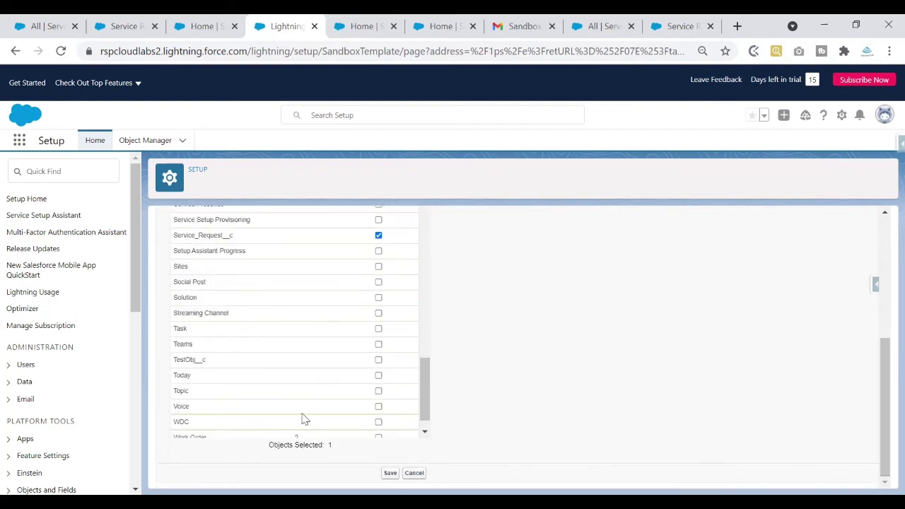
pyautogui.tripleClick(340, 452)
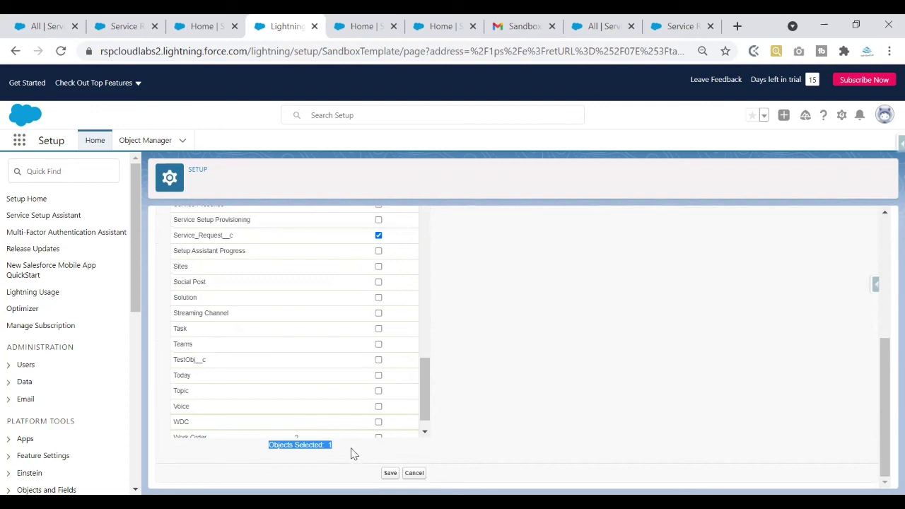
pyautogui.scroll(-1, 426, 373)
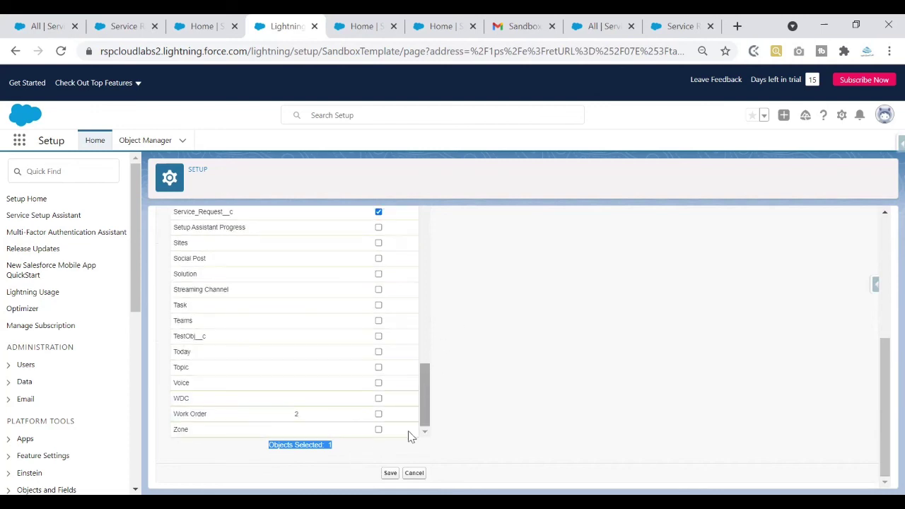
pyautogui.click(391, 473)
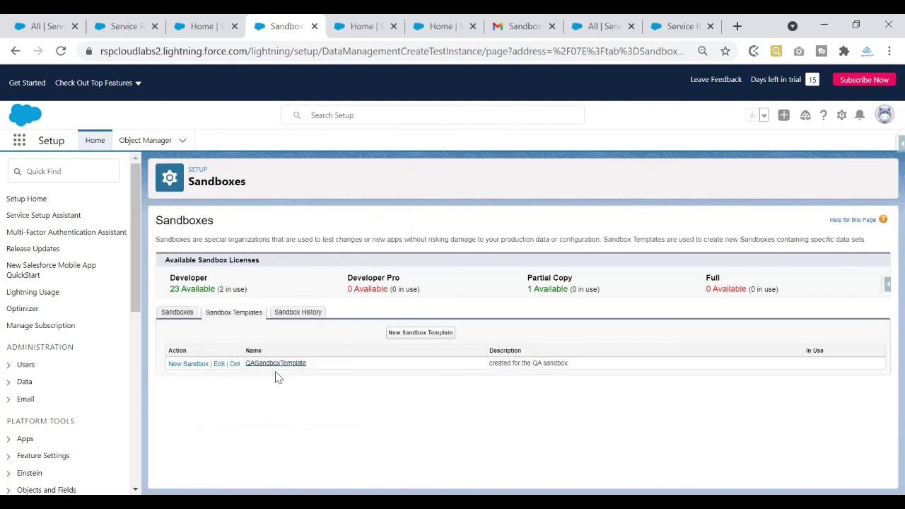
# Step: Glance over the sandbox and template lists, and start creating a new sandbox from the Sandboxes list
pyautogui.click(178, 313)
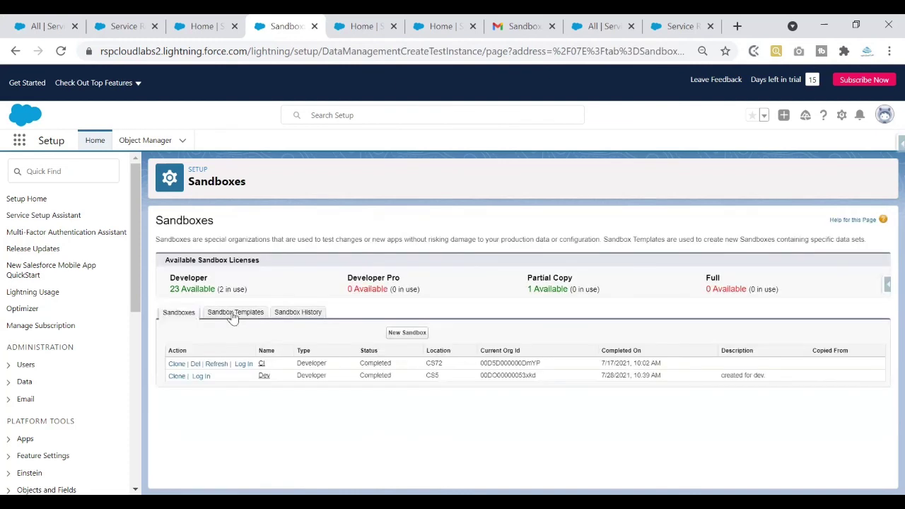
pyautogui.click(229, 315)
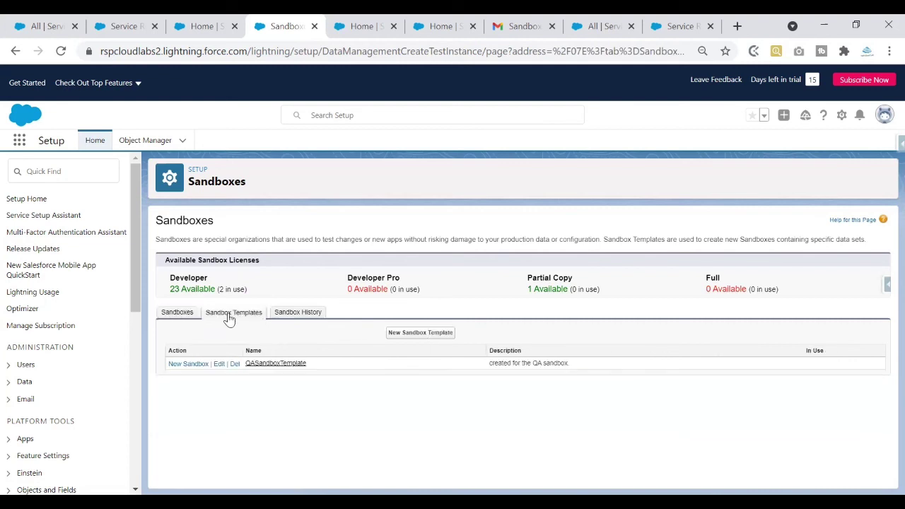
pyautogui.click(186, 318)
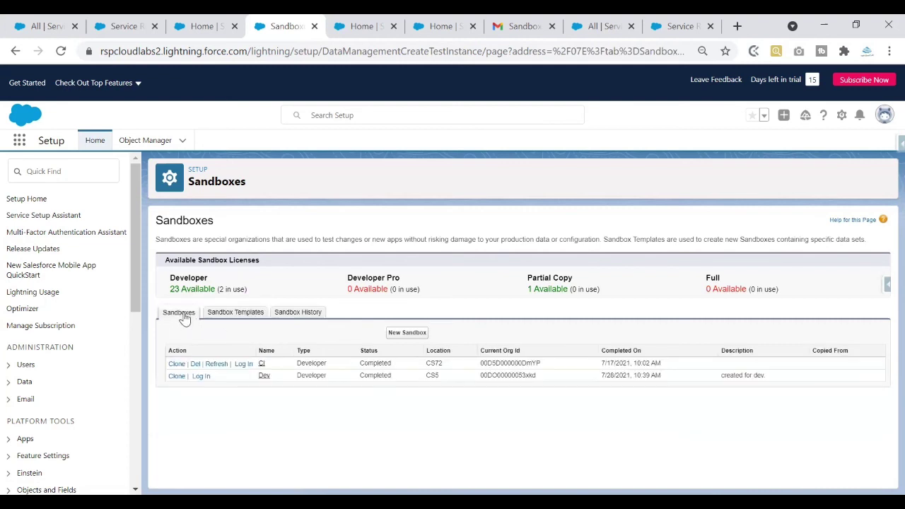
pyautogui.click(406, 333)
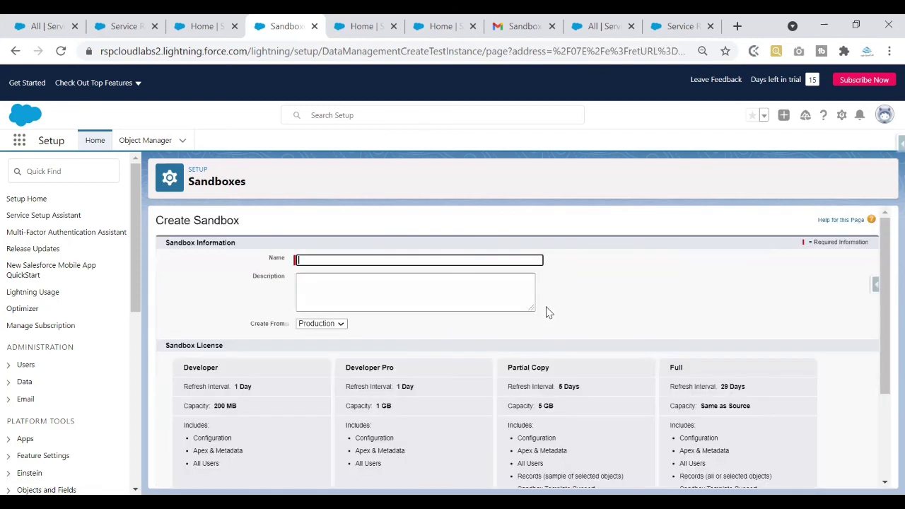
# Step: Review the Partial Copy license details, name the new sandbox QA and describe it as "created for QA."
pyautogui.moveTo(508, 368); pyautogui.dragTo(579, 366)
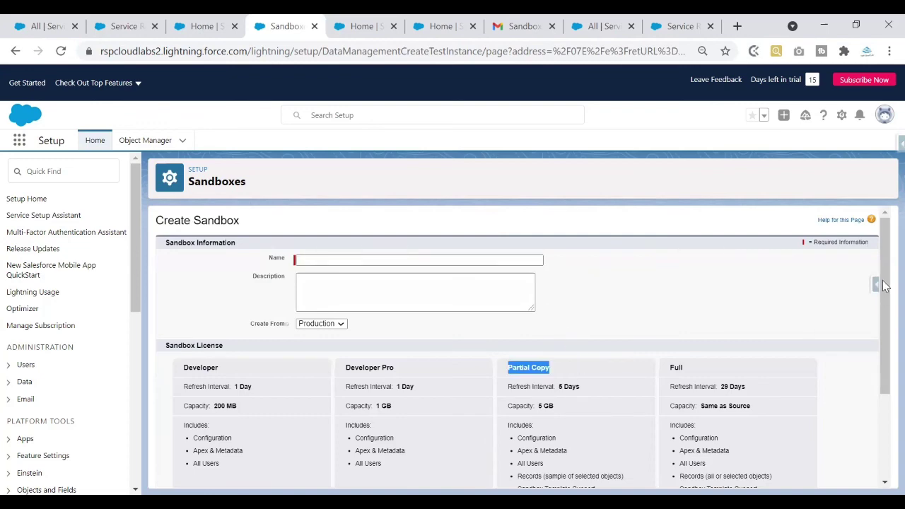
pyautogui.moveTo(884, 263); pyautogui.dragTo(884, 338)
pyautogui.scroll(3, 884, 338)
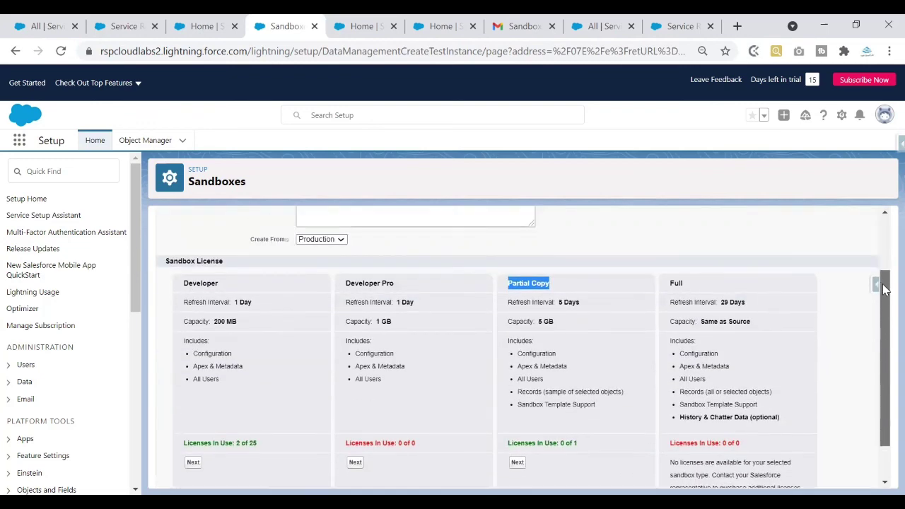
pyautogui.click(298, 242)
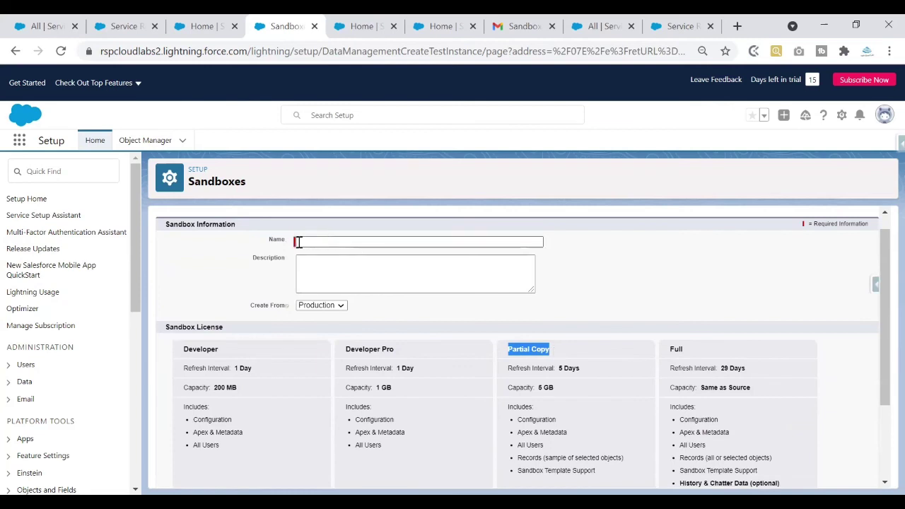
pyautogui.click(306, 242)
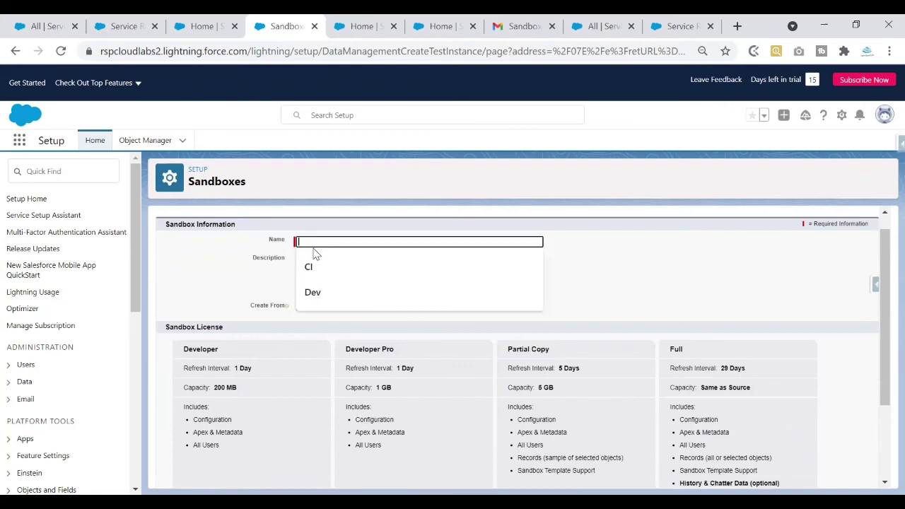
pyautogui.write('QA')
pyautogui.click(318, 278)
pyautogui.write('crea')
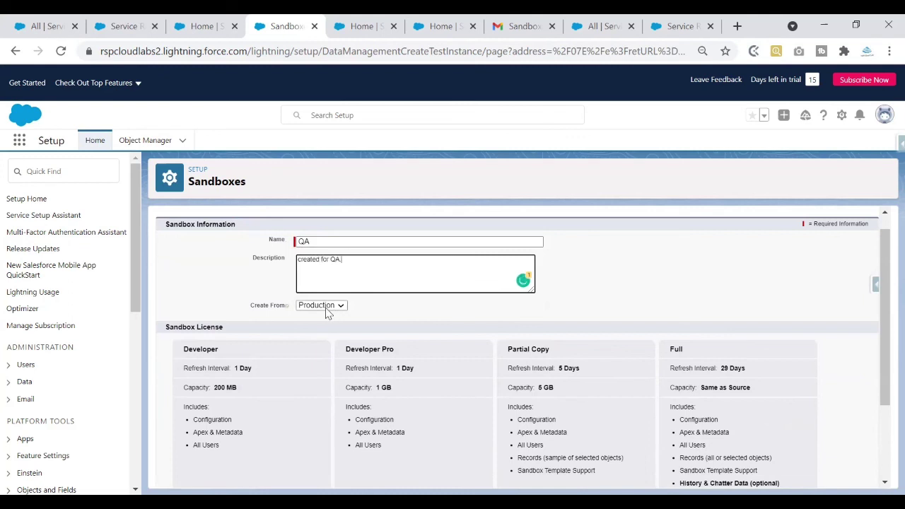
# Step: Choose Production as the source to create from and continue with the Partial Copy license
pyautogui.click(326, 308)
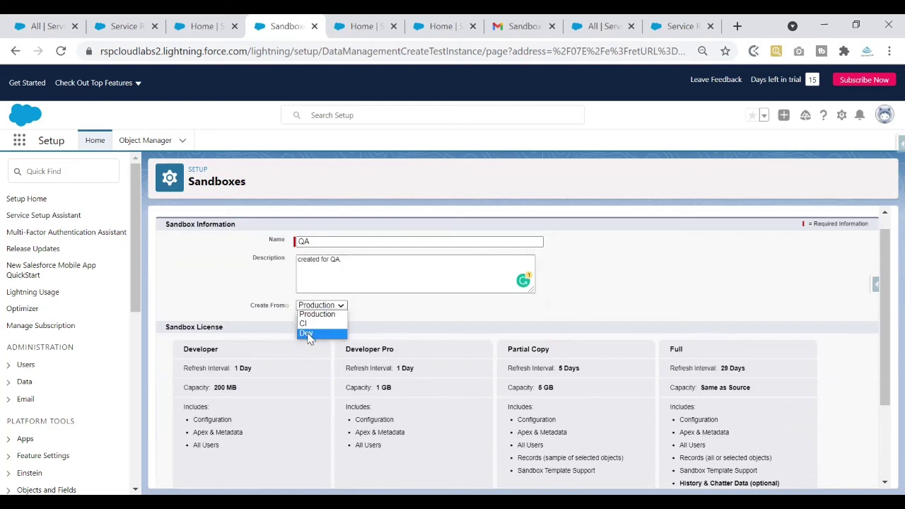
pyautogui.click(321, 317)
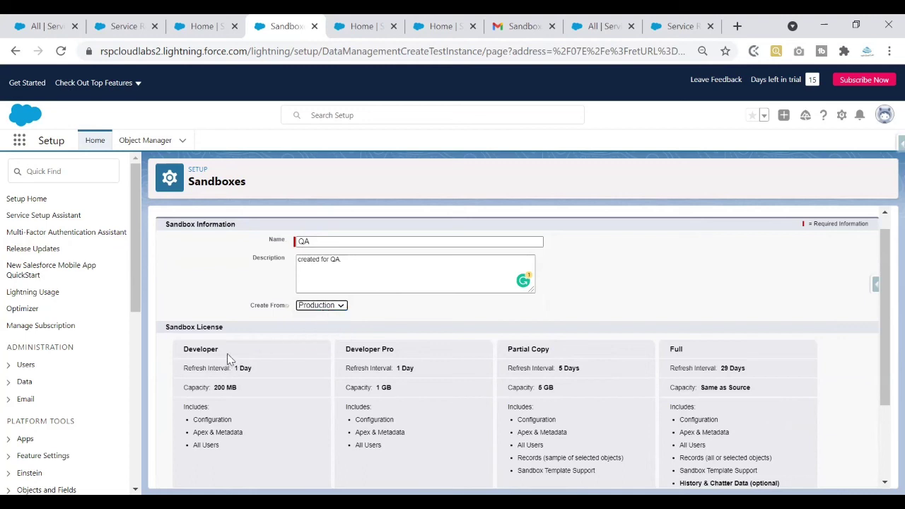
pyautogui.moveTo(227, 353); pyautogui.dragTo(166, 364)
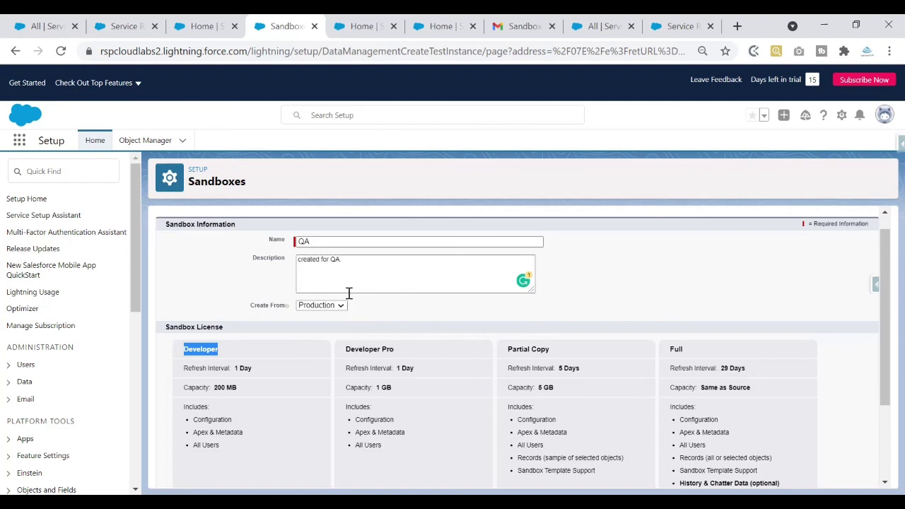
pyautogui.scroll(-2, 744, 307)
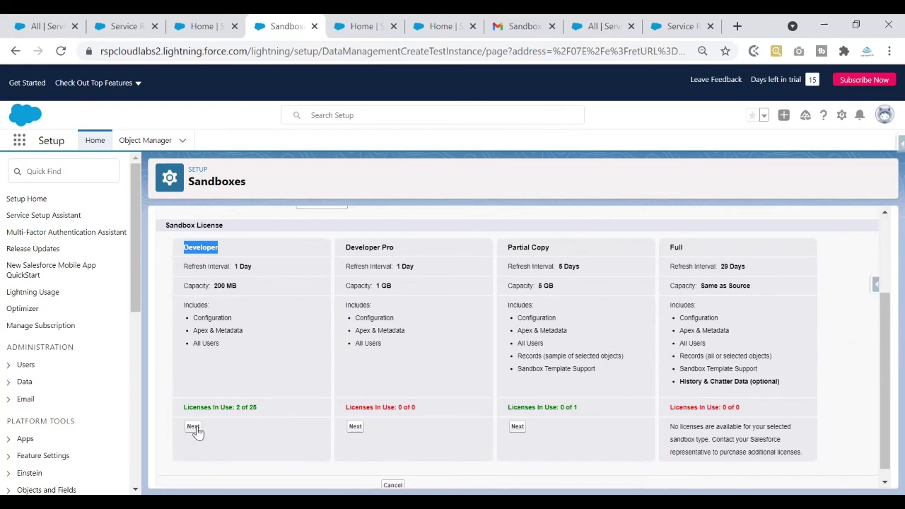
pyautogui.tripleClick(525, 249)
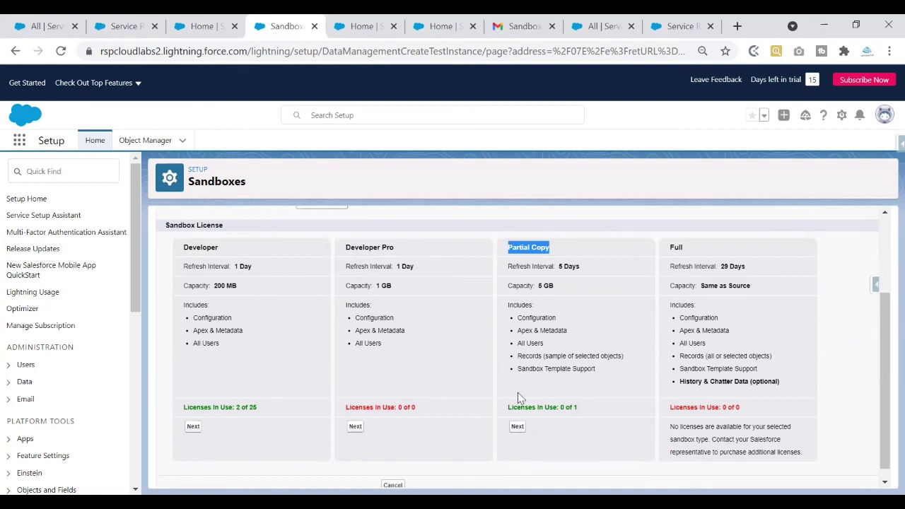
pyautogui.click(517, 426)
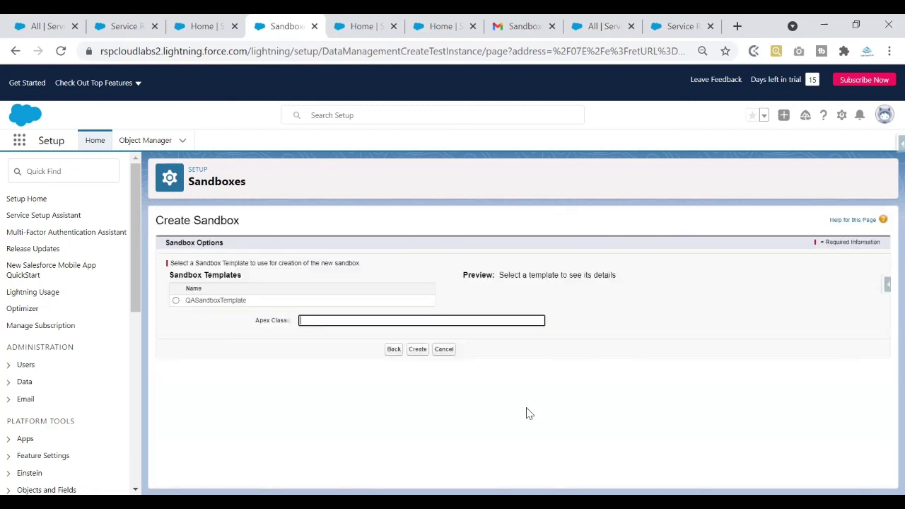
# Step: Create the sandbox using QASandboxTemplate and check its status and current org ID in the Sandboxes list
pyautogui.click(176, 302)
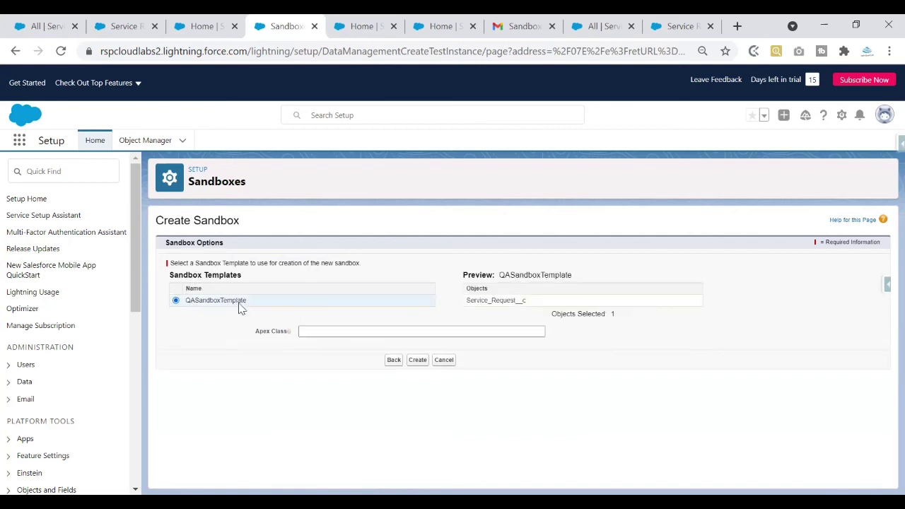
pyautogui.moveTo(486, 276); pyautogui.dragTo(575, 280)
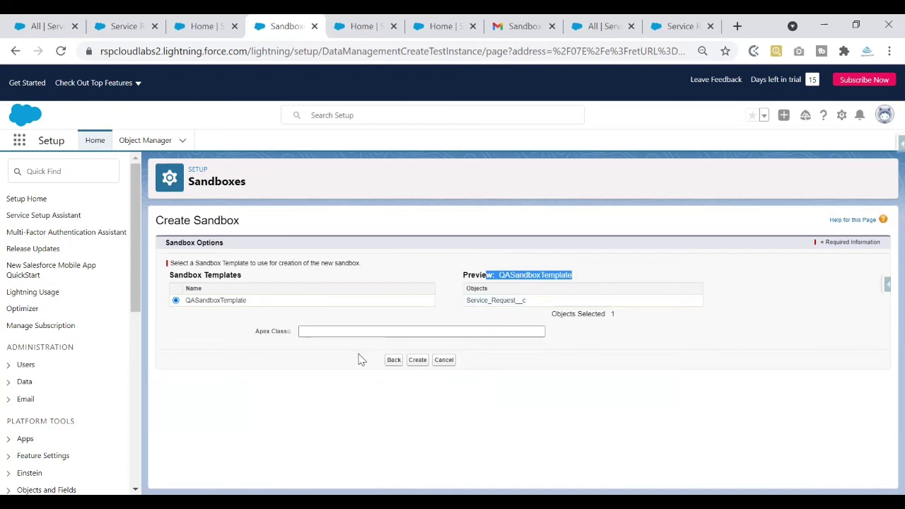
pyautogui.click(417, 360)
pyautogui.moveTo(246, 391); pyautogui.dragTo(417, 390)
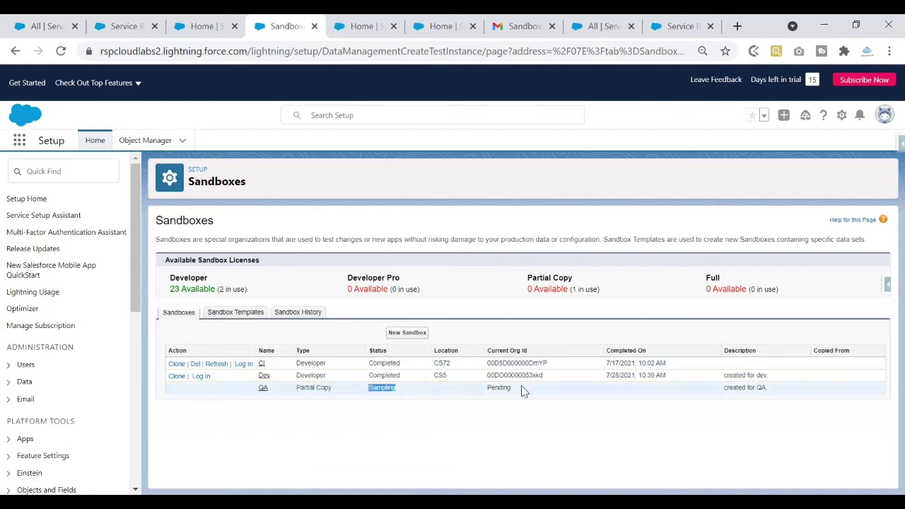
pyautogui.moveTo(488, 389); pyautogui.dragTo(524, 394)
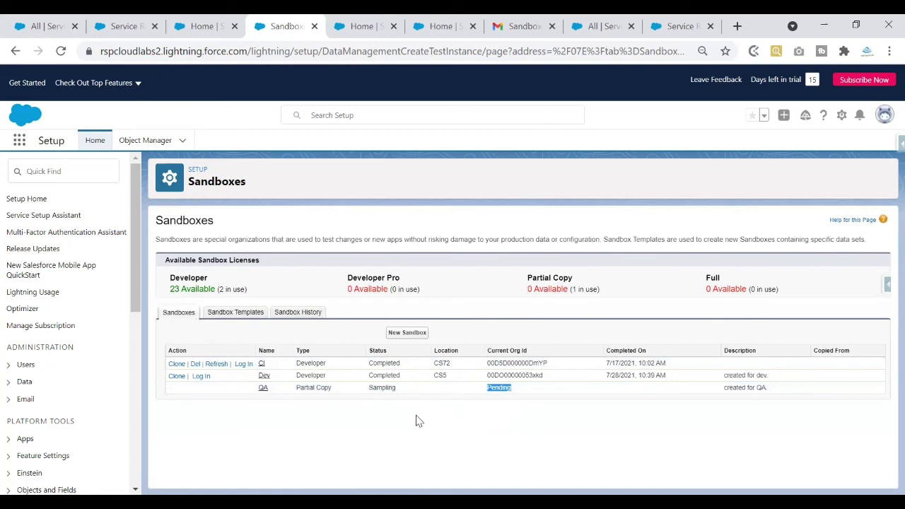